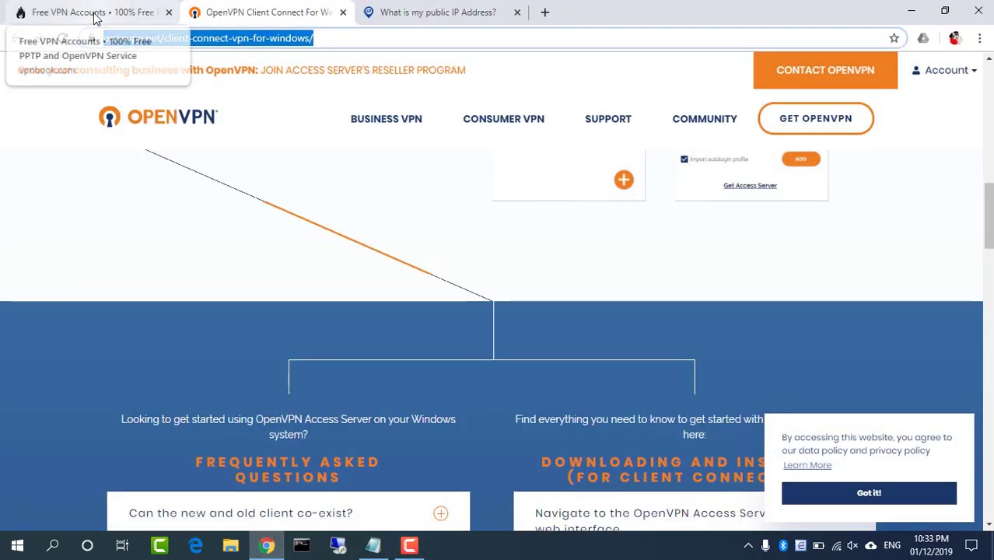
Review the VPNBook Free VPN page and its Free OpenVPN offering.
click(93, 12)
click(221, 38)
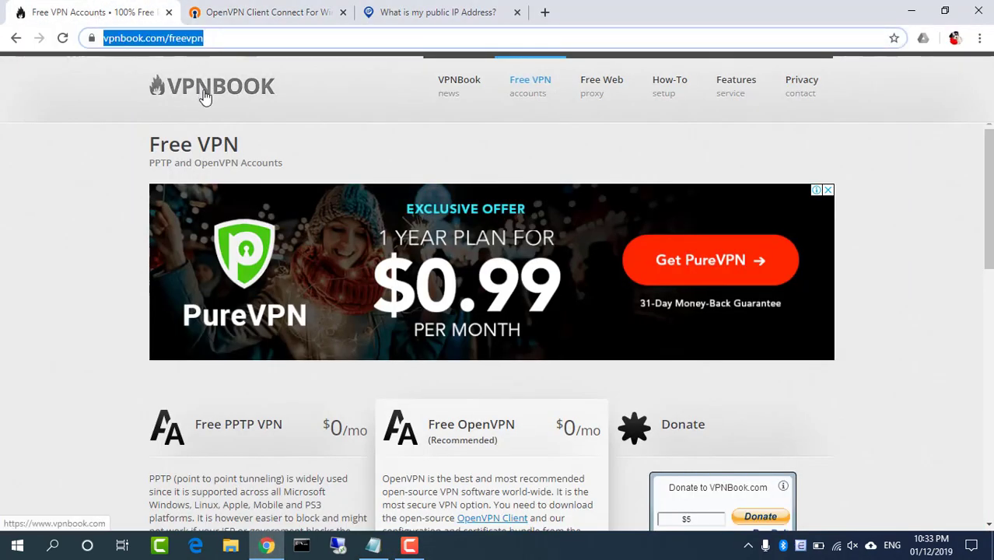
triple_click(207, 151)
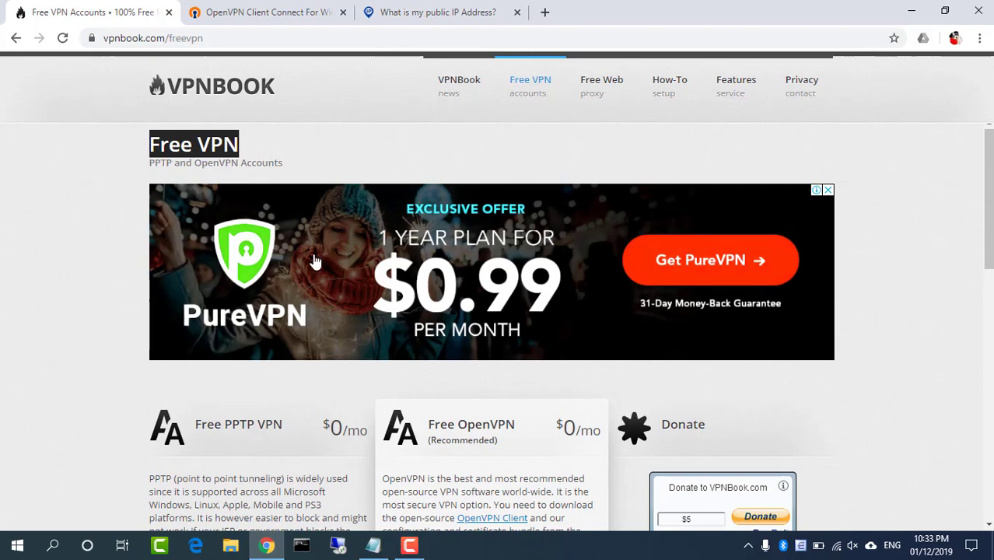
scroll(464, 385, down, 1)
drag(427, 351, 519, 355)
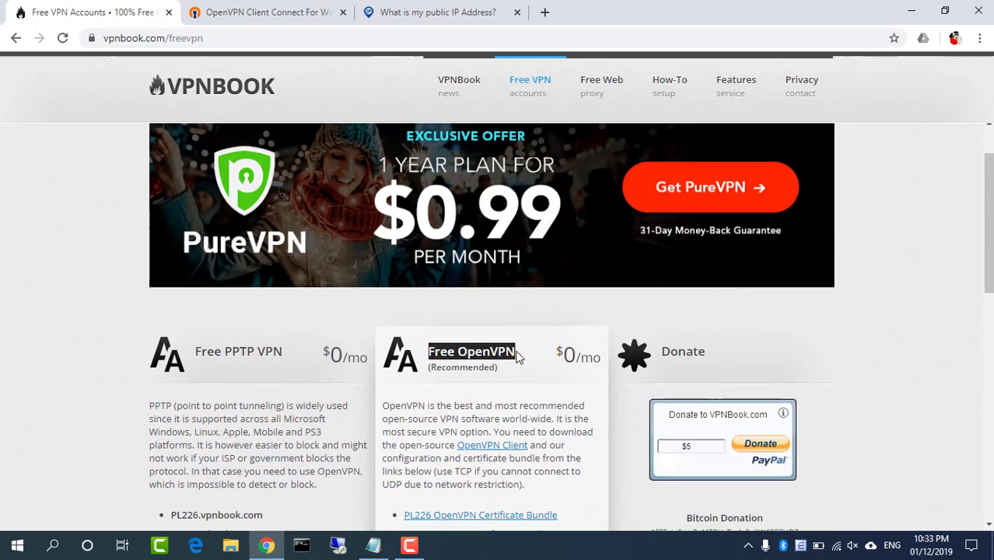
scroll(509, 322, down, 1)
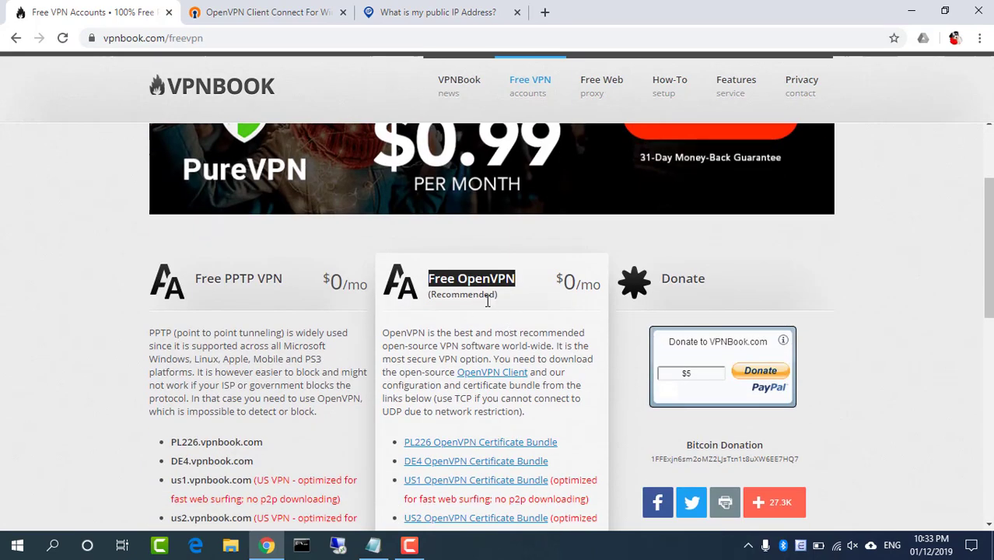
Look at the OpenVPN Connect for Windows page and its web address to find the client download.
click(268, 13)
click(329, 40)
drag(423, 43, 32, 33)
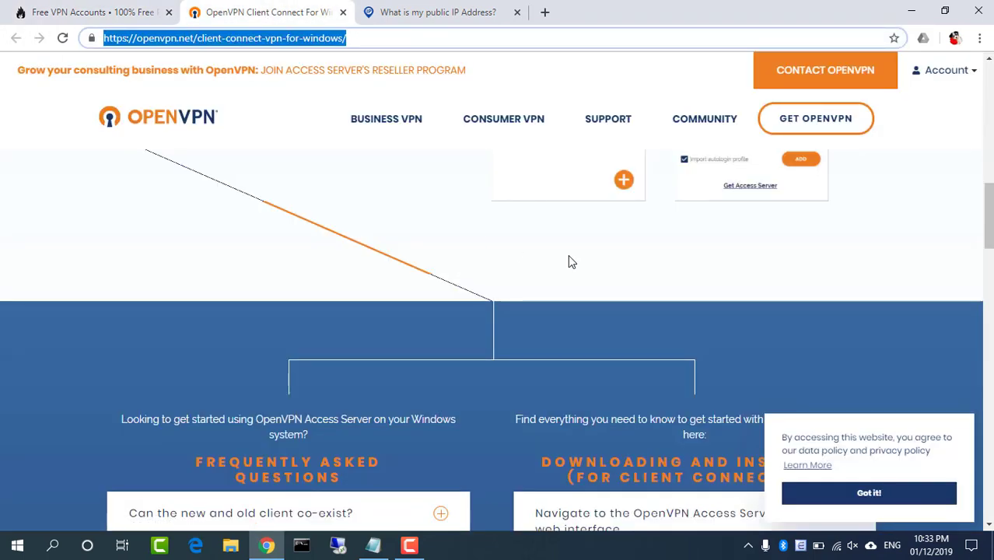
scroll(569, 262, up, 15)
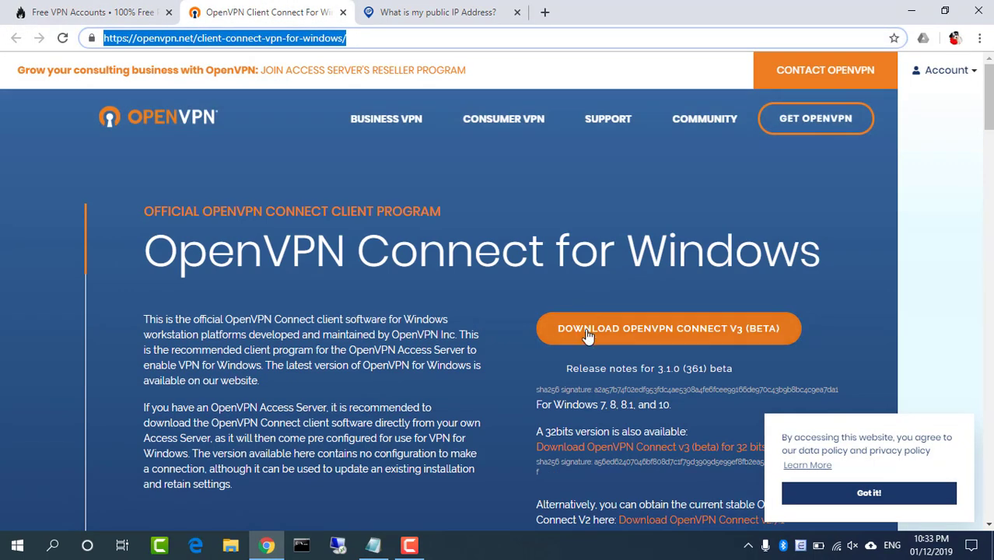
Check the computer's current public IP address on showmyipaddress.eu, then minimize the browser.
click(417, 19)
drag(377, 132, 636, 136)
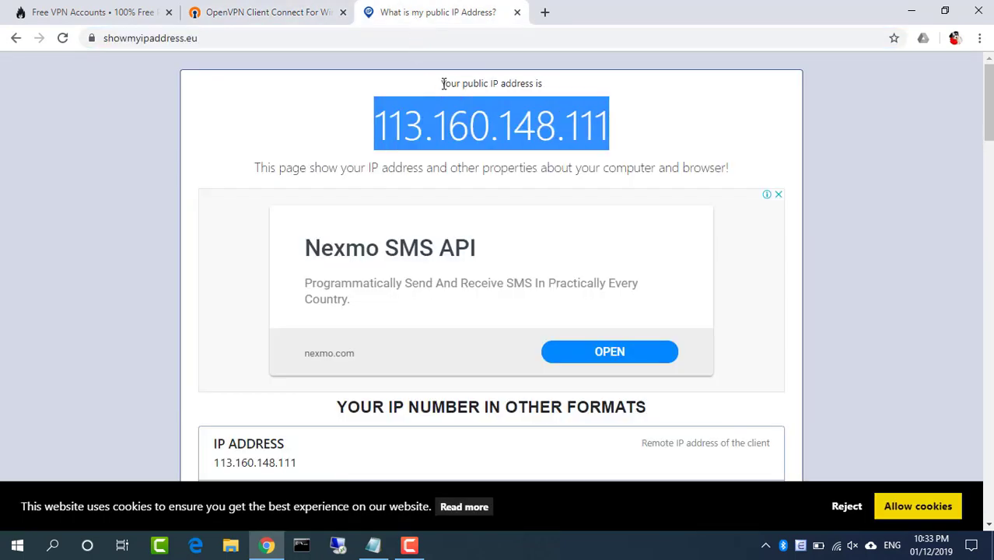
drag(442, 83, 568, 89)
click(908, 13)
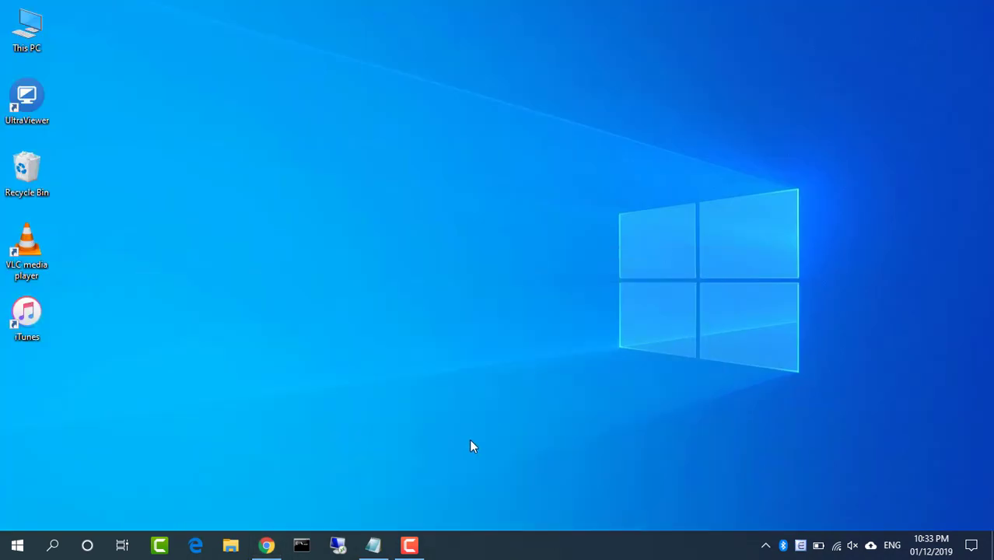
Review the website links and the VPN username and password in the Notepad notes, then return to Chrome.
click(374, 546)
drag(522, 222, 177, 118)
click(475, 196)
drag(541, 224, 266, 191)
click(266, 546)
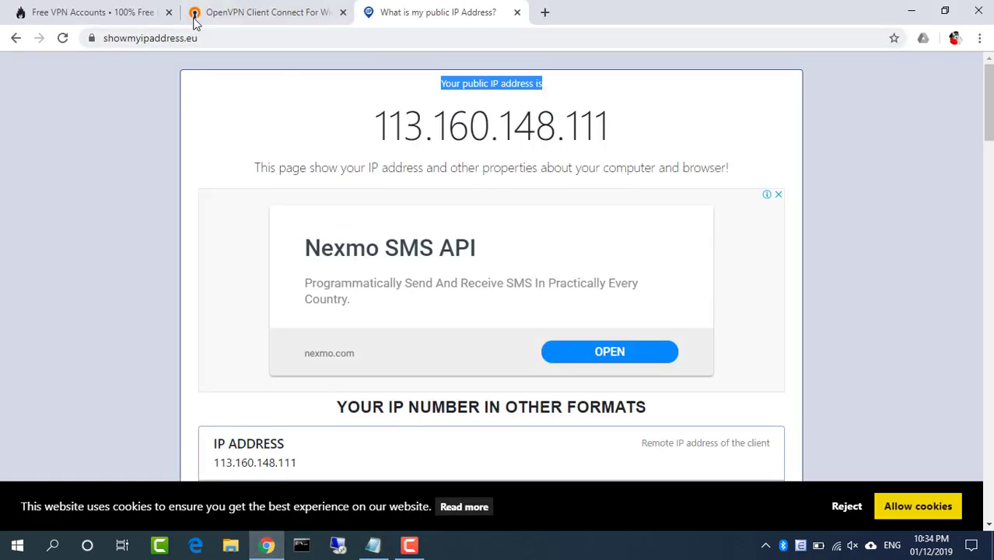
Examine the OpenVPN certificate bundles and the login credentials listed below them on the VPNBook page.
click(160, 23)
scroll(534, 349, down, 6)
double_click(482, 438)
drag(482, 438, 520, 447)
click(563, 446)
scroll(564, 447, up, 2)
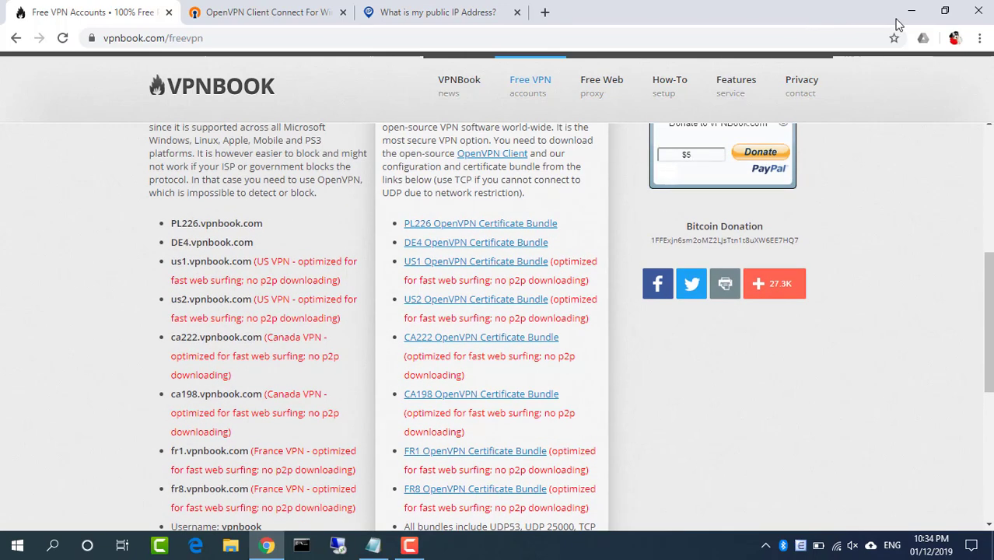
Download OpenVPN Connect V3 (Beta) from the OpenVPN page and show the installer in its folder.
click(277, 13)
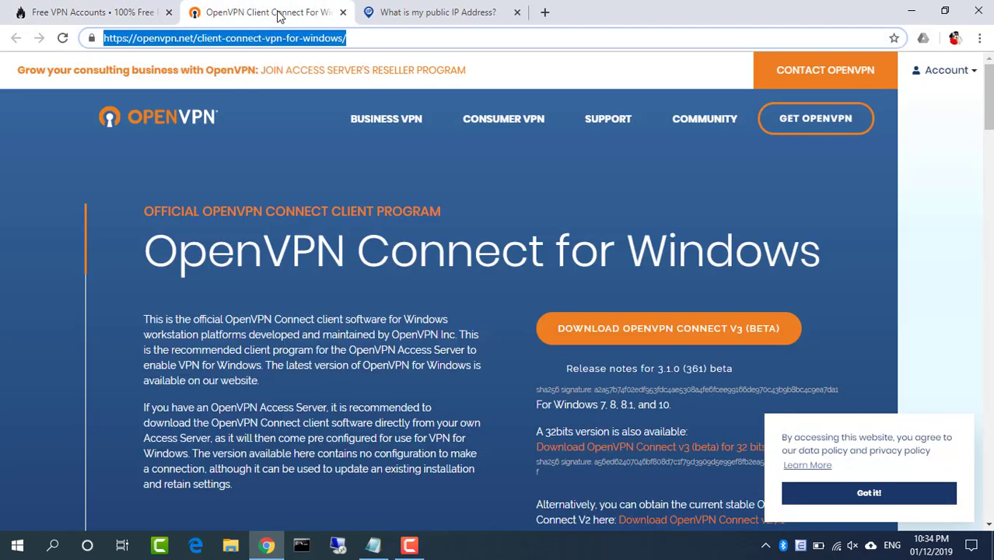
click(679, 335)
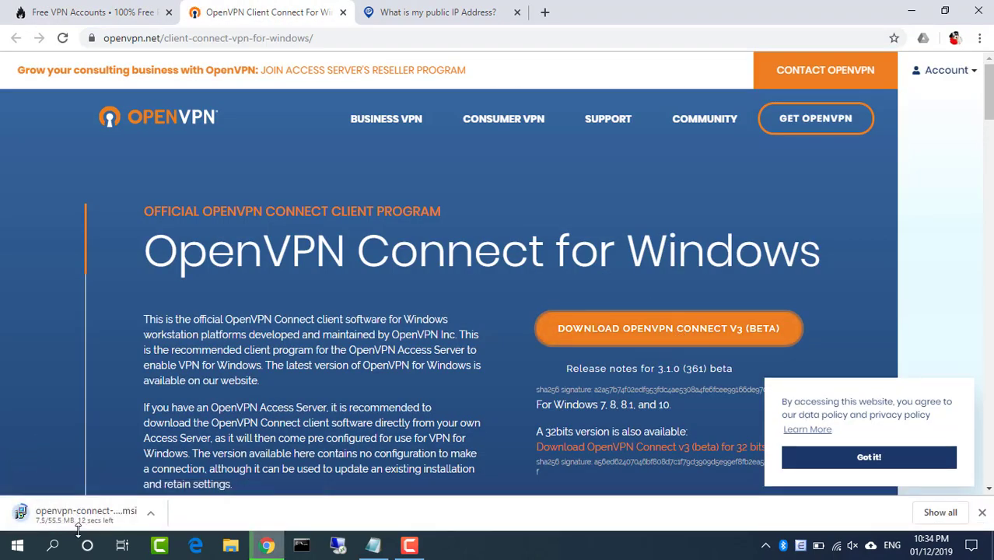
click(150, 514)
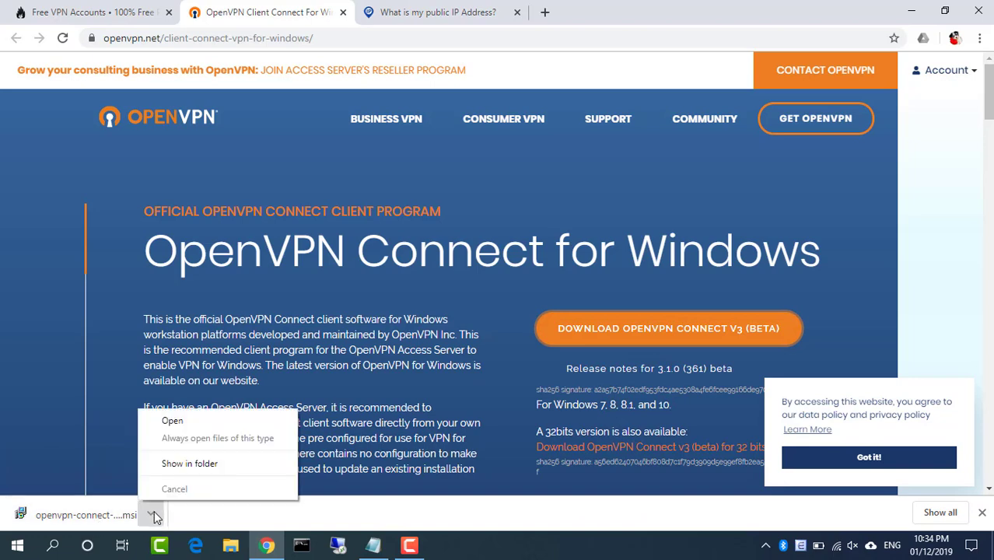
click(200, 470)
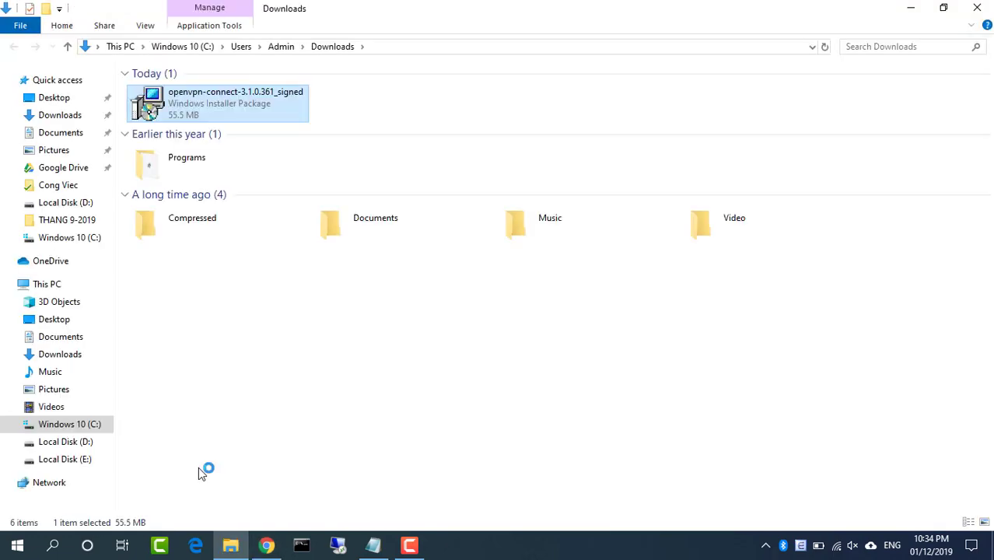
Launch the openvpn-connect-3.1.0.361_signed installer and minimize the other windows so only the setup wizard remains on the desktop.
double_click(206, 117)
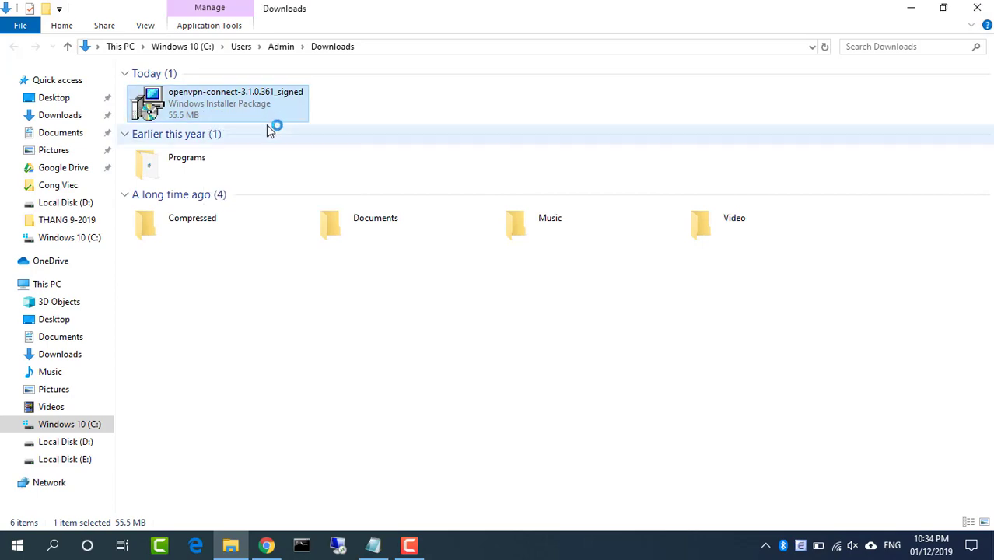
click(911, 8)
click(912, 11)
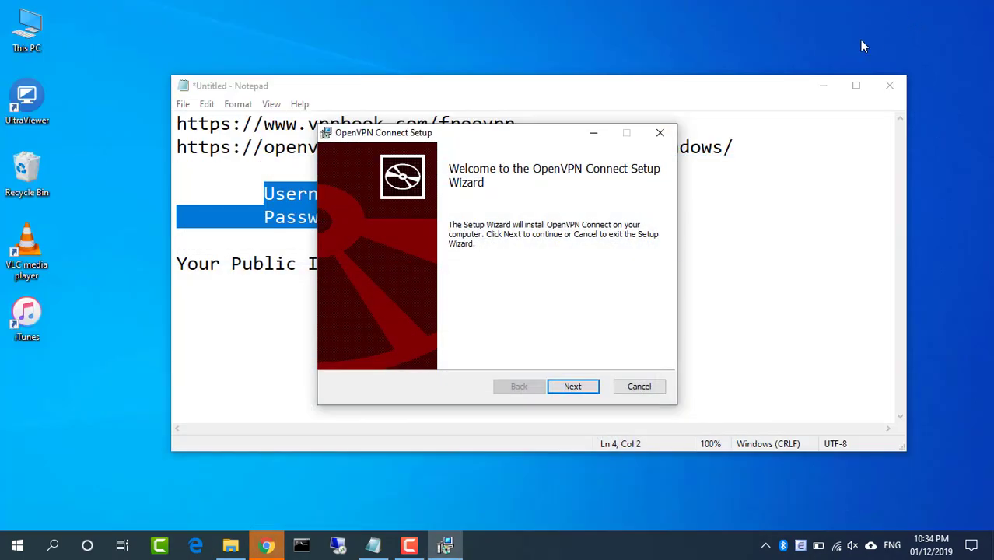
click(823, 85)
drag(519, 142, 504, 116)
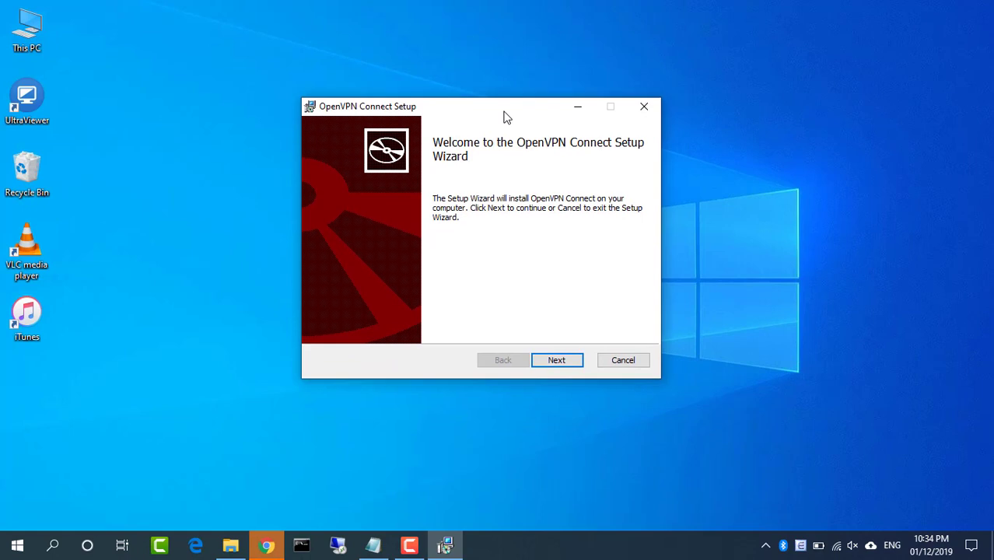
Install OpenVPN Connect, accepting the license agreement, and finish the setup wizard.
click(571, 365)
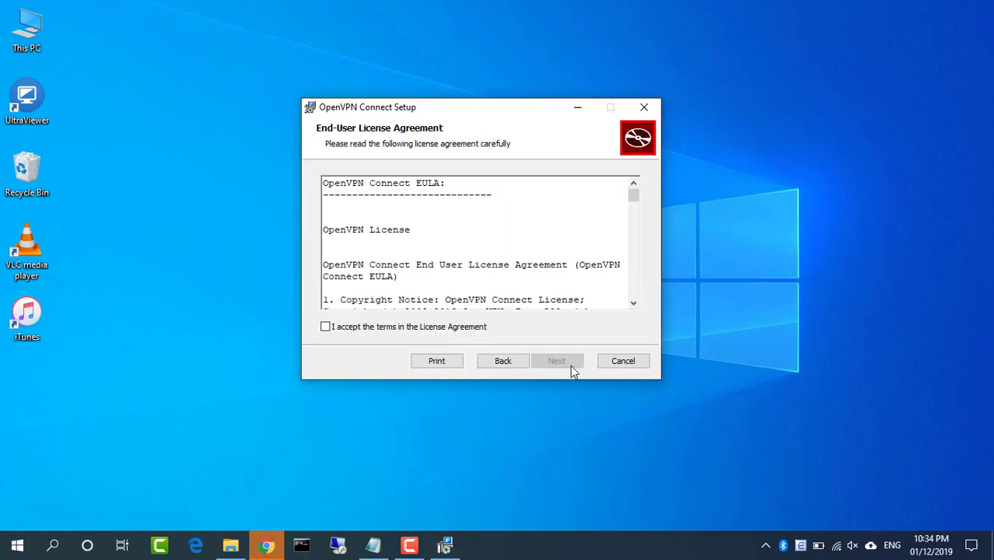
click(326, 327)
click(556, 367)
click(544, 367)
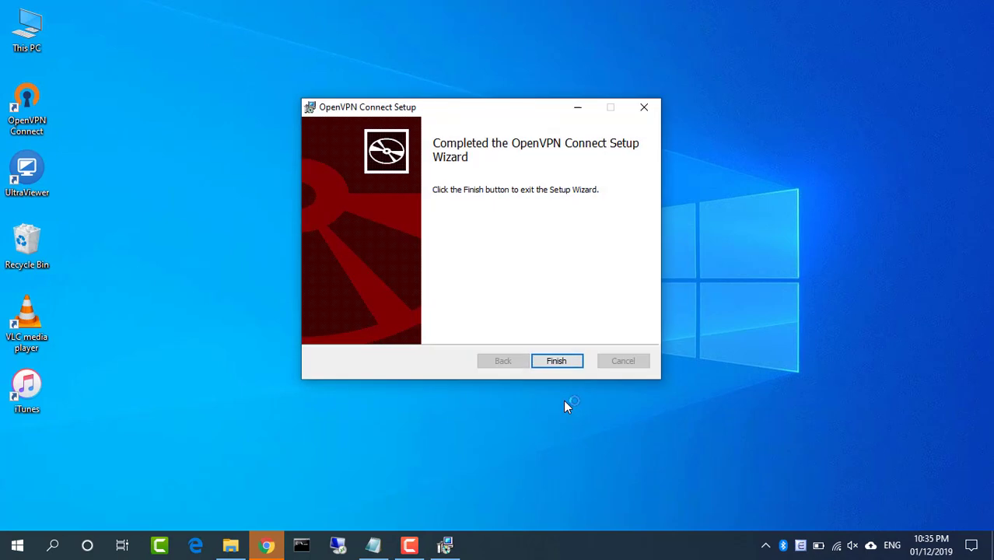
click(563, 361)
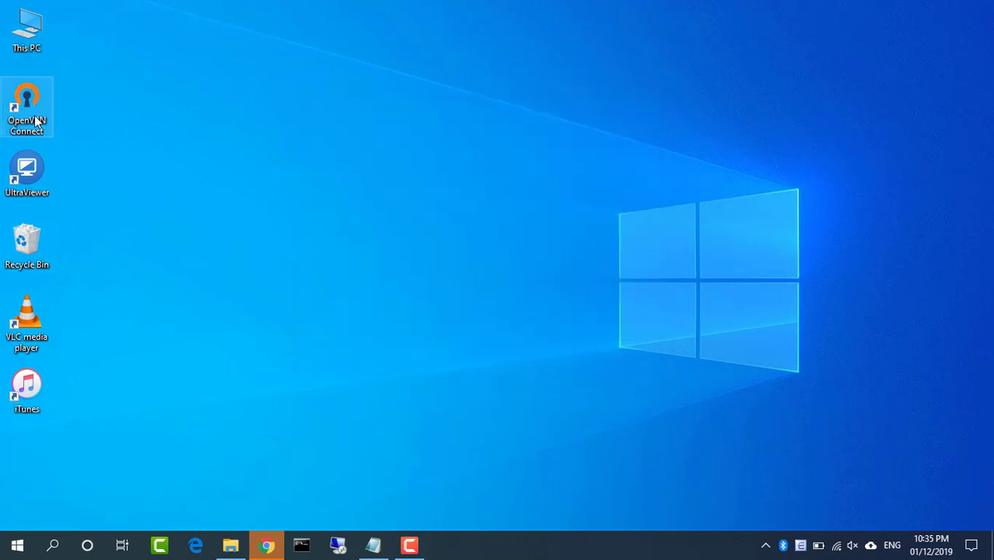
double_click(57, 128)
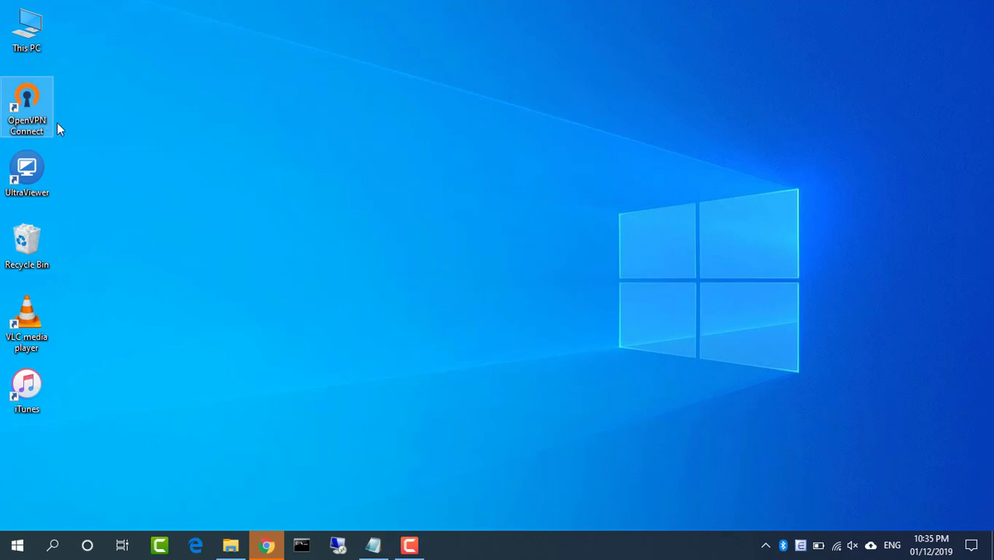
click(347, 253)
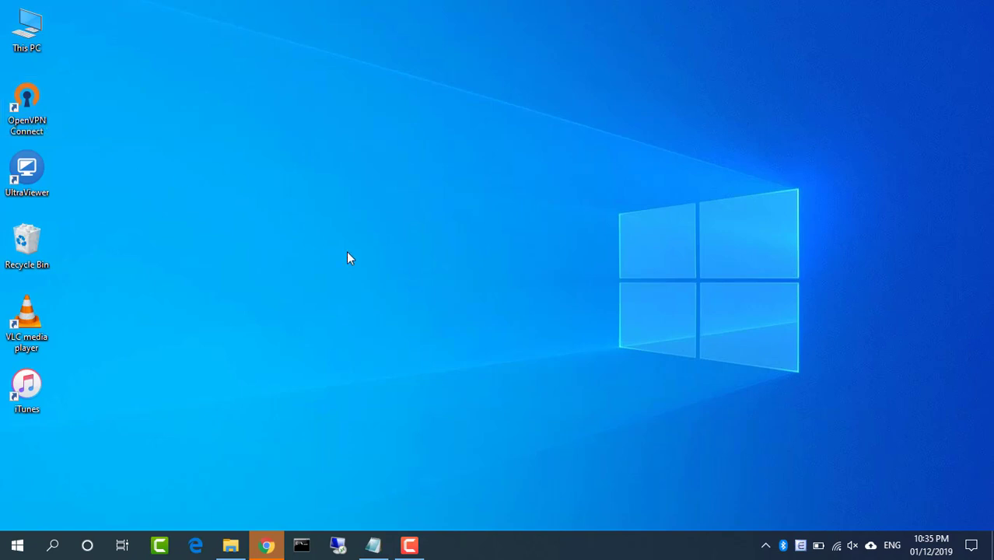
Download the US1 OpenVPN Certificate Bundle from VPNBook and show the archive in a maximized Downloads folder window.
click(267, 547)
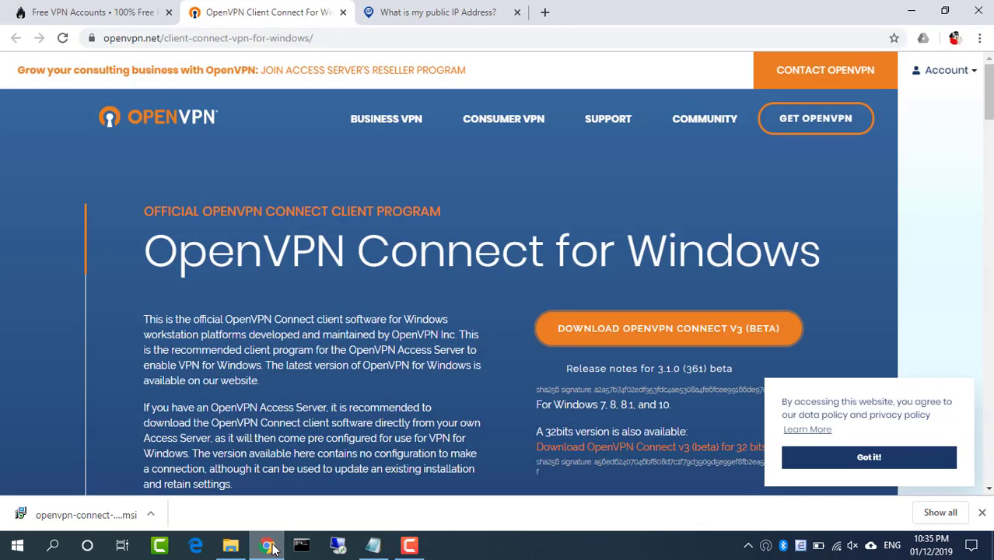
click(982, 515)
click(111, 17)
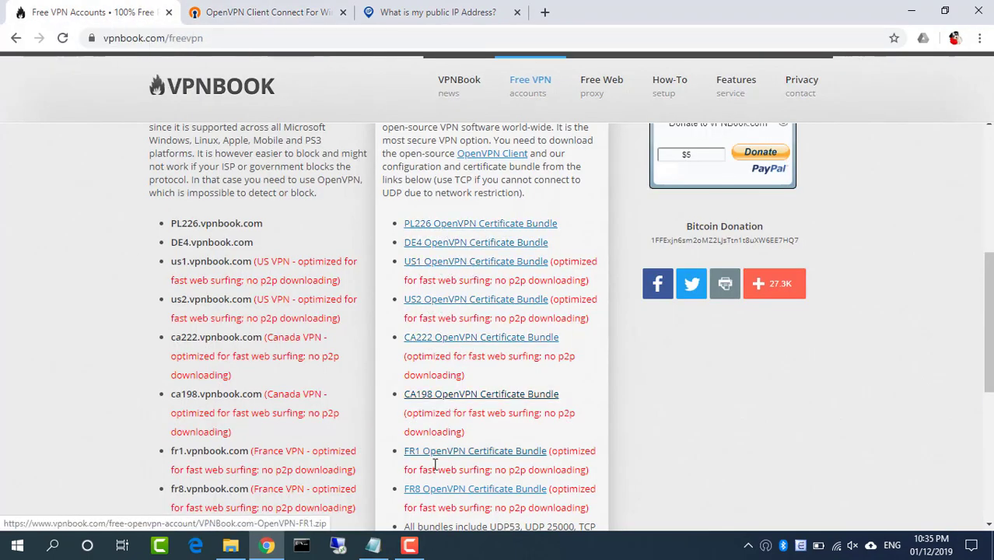
click(458, 266)
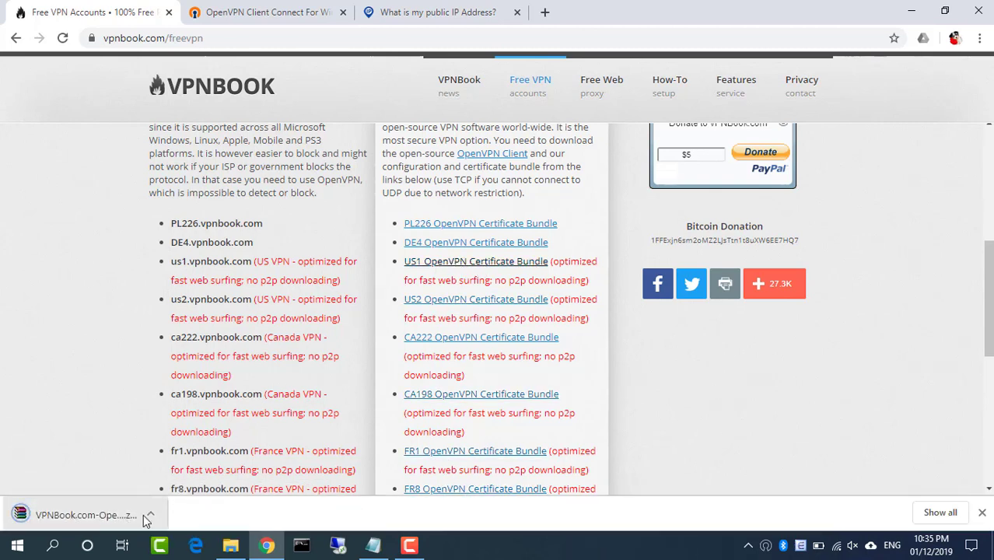
click(151, 515)
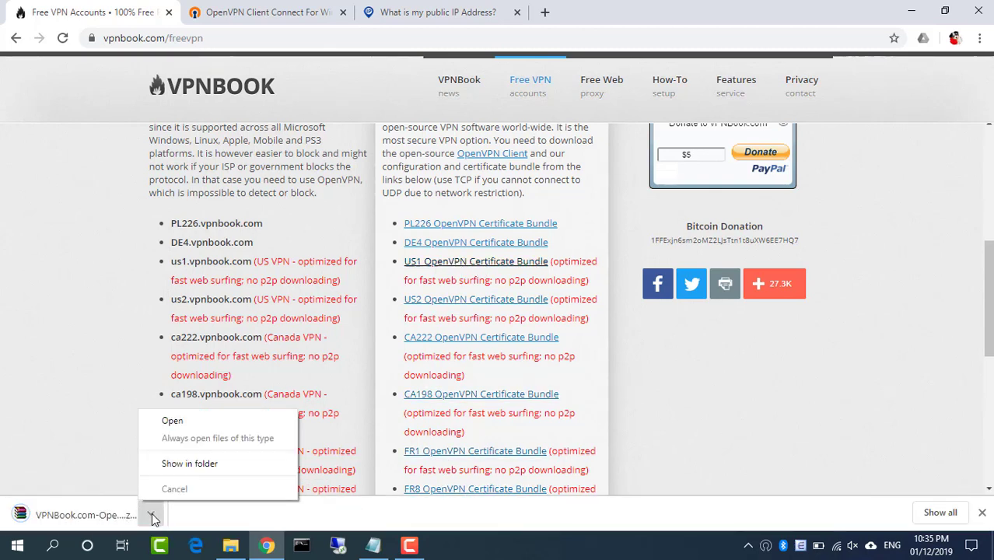
click(192, 467)
click(911, 11)
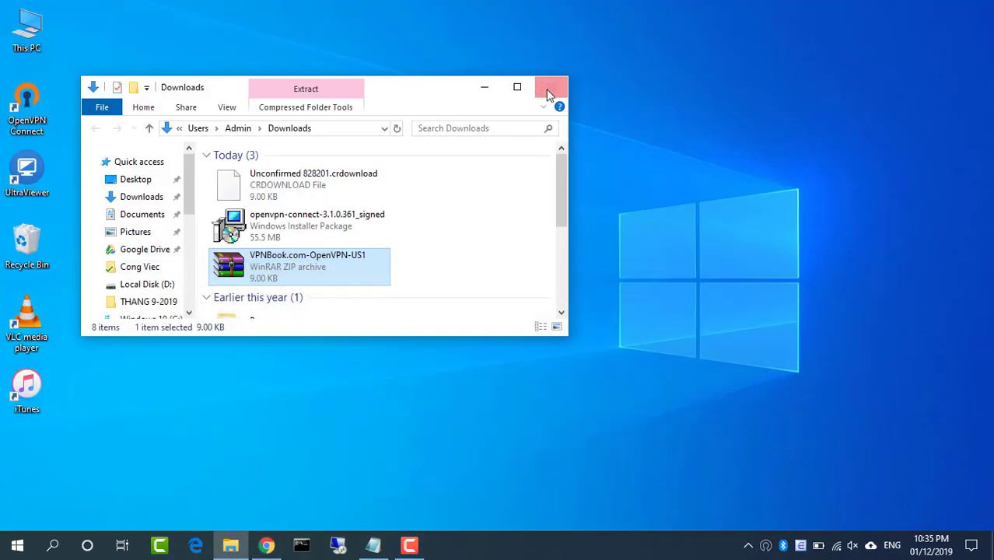
click(519, 88)
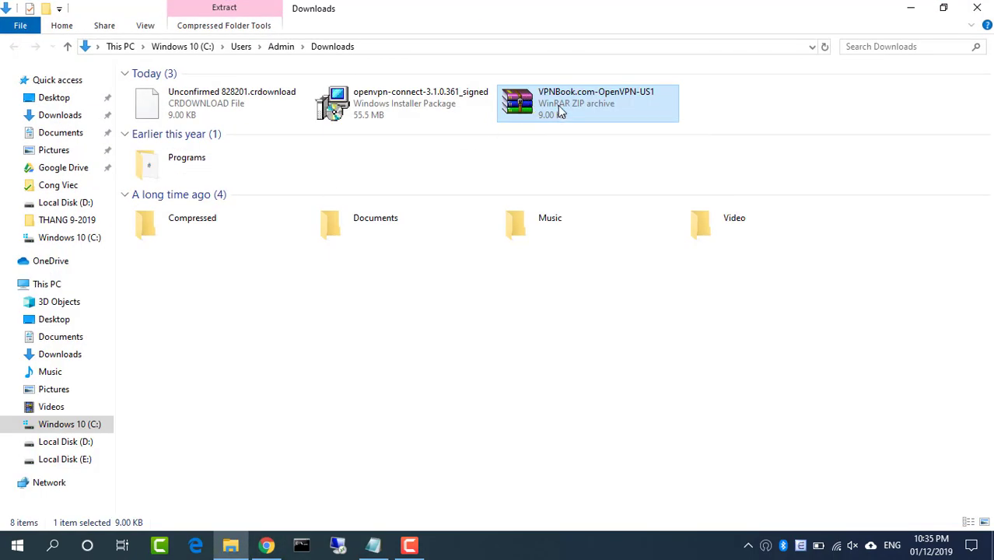
Extract the VPNBook.com-OpenVPN-US1 archive to a folder of the same name and view the OVPN profiles inside.
right_click(559, 107)
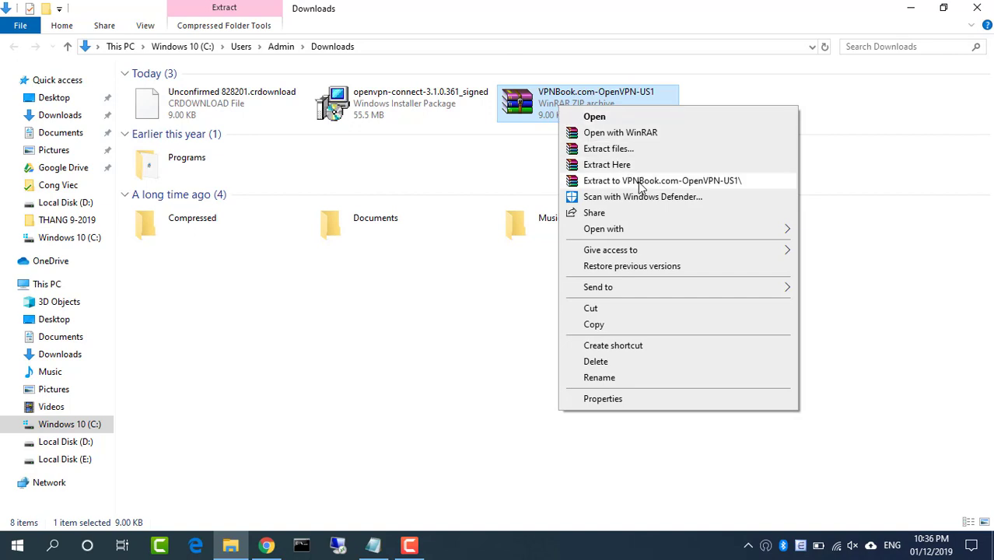
click(640, 187)
click(541, 111)
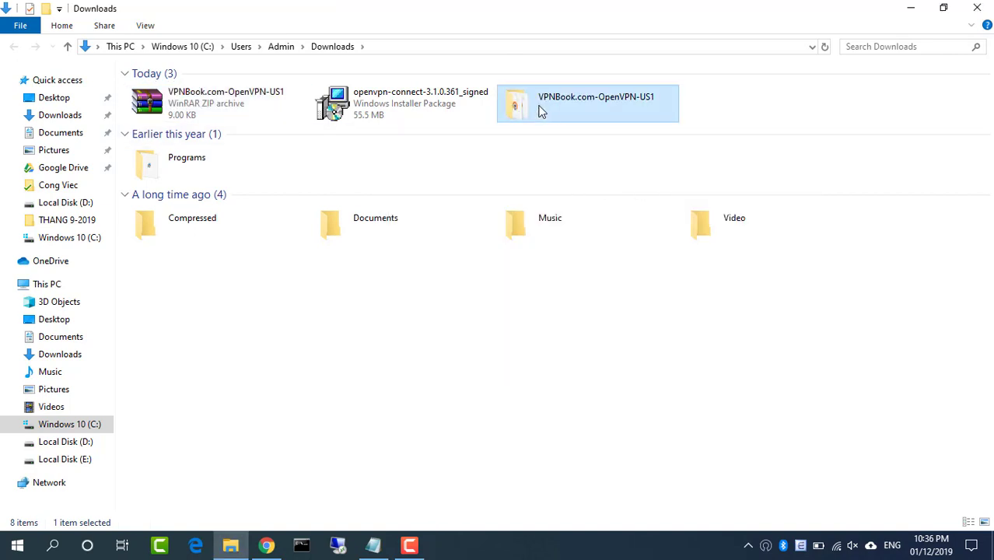
double_click(556, 109)
drag(144, 182, 266, 77)
click(229, 190)
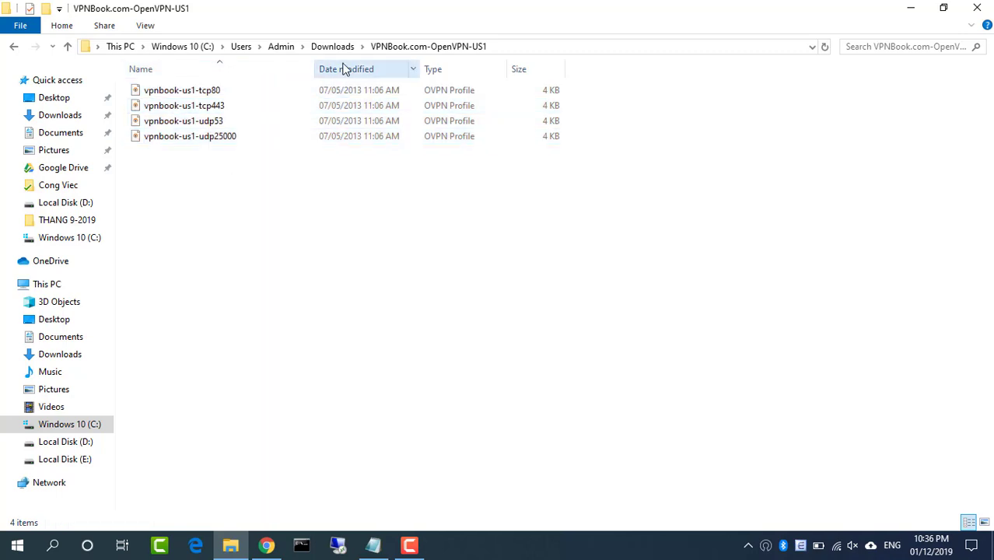
Transfer the extracted VPNBook.com-OpenVPN-US1 folder from Downloads to the desktop and close the Downloads window.
click(333, 46)
right_click(553, 120)
click(588, 408)
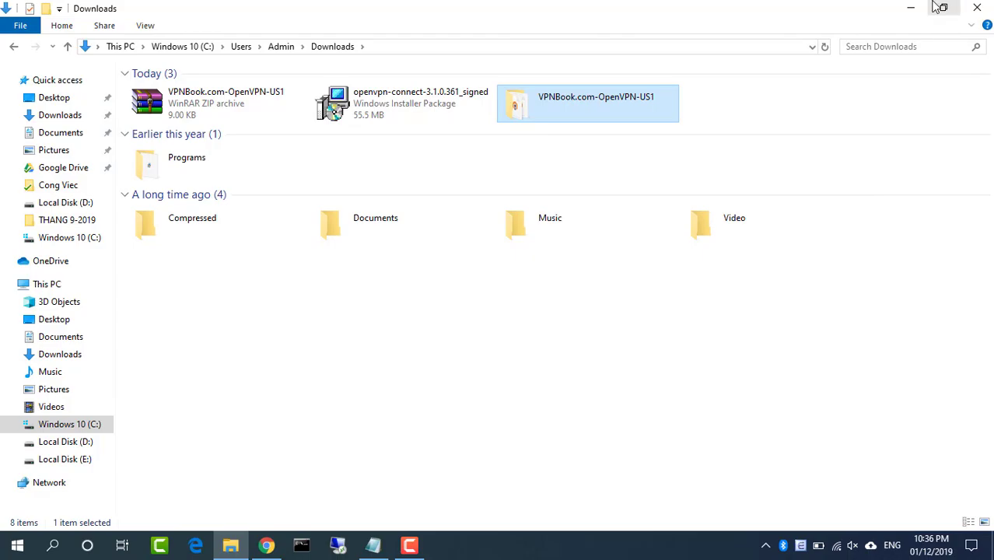
click(977, 7)
right_click(146, 168)
click(183, 229)
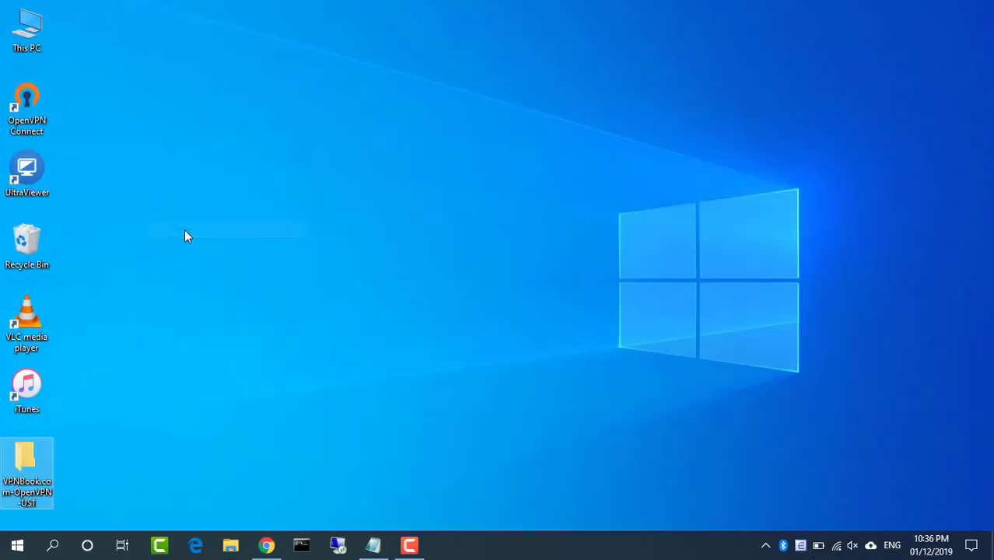
Check the OVPN profiles in the desktop's VPNBook.com-OpenVPN-US1 folder, then close its window.
double_click(26, 463)
key(ctrl+a)
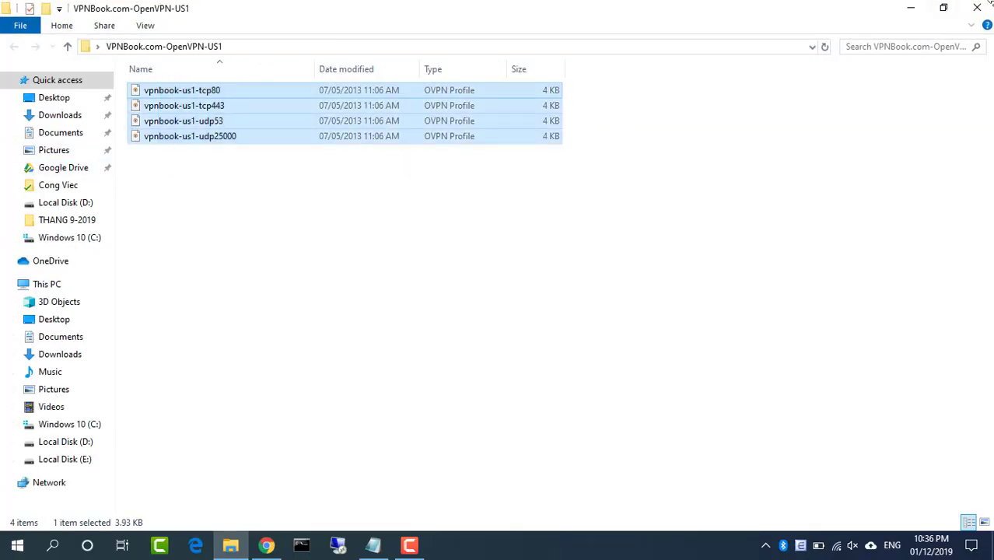
click(978, 7)
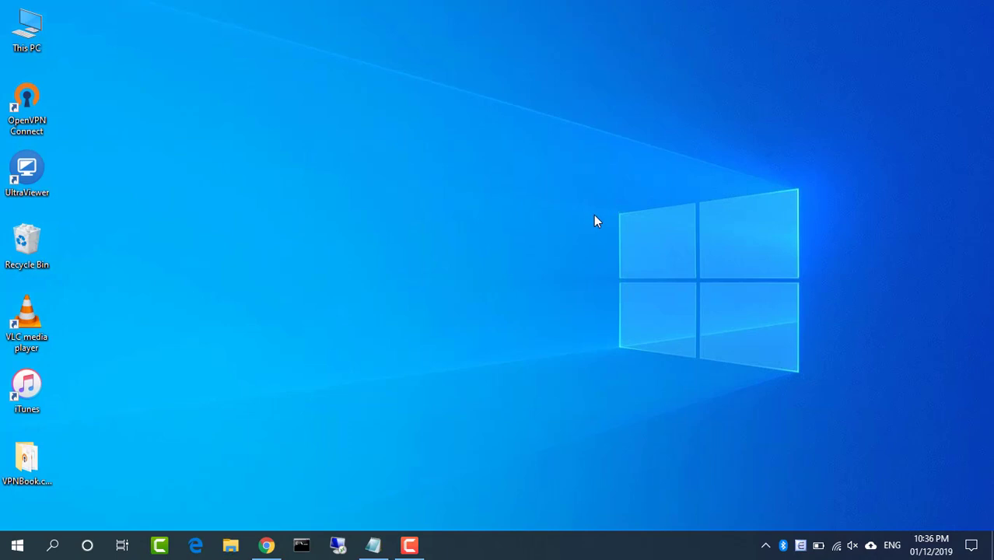
Launch OpenVPN Connect, dismiss the onboarding tour and agree to the data collection, use and retention policy.
double_click(26, 116)
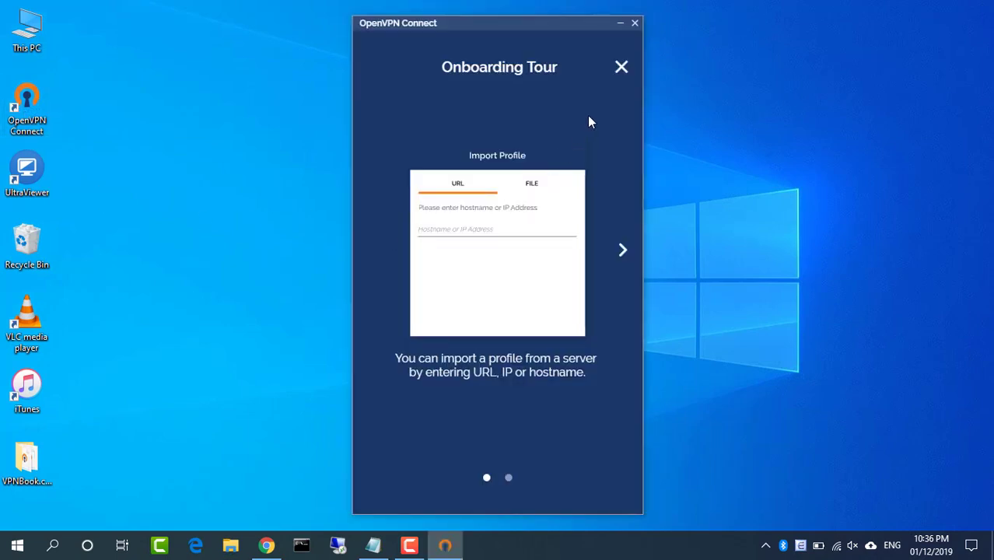
click(622, 73)
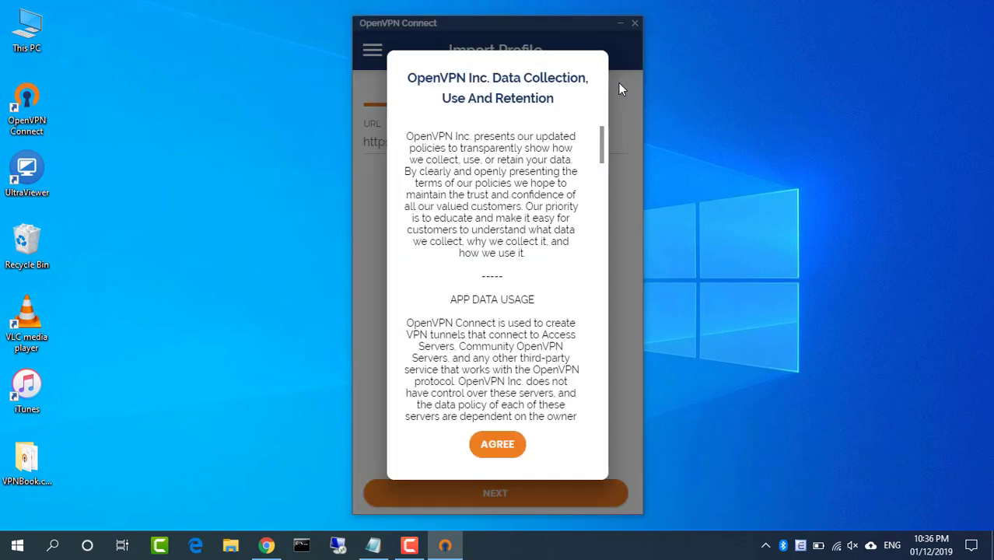
click(498, 446)
click(496, 365)
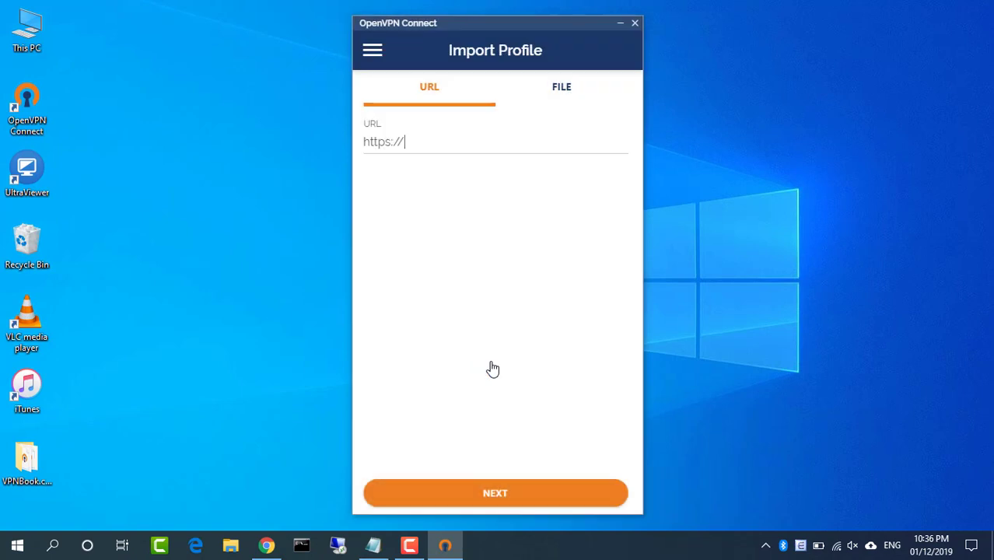
Import the vpnbook-us1-tcp80 profile file from the desktop's VPNBook.com-OpenVPN-US1 folder.
click(563, 90)
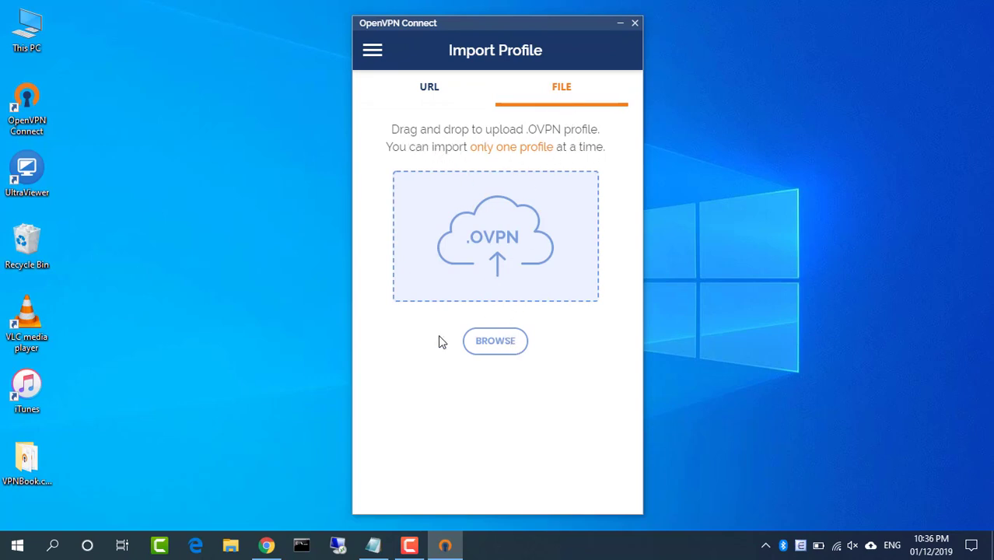
double_click(27, 461)
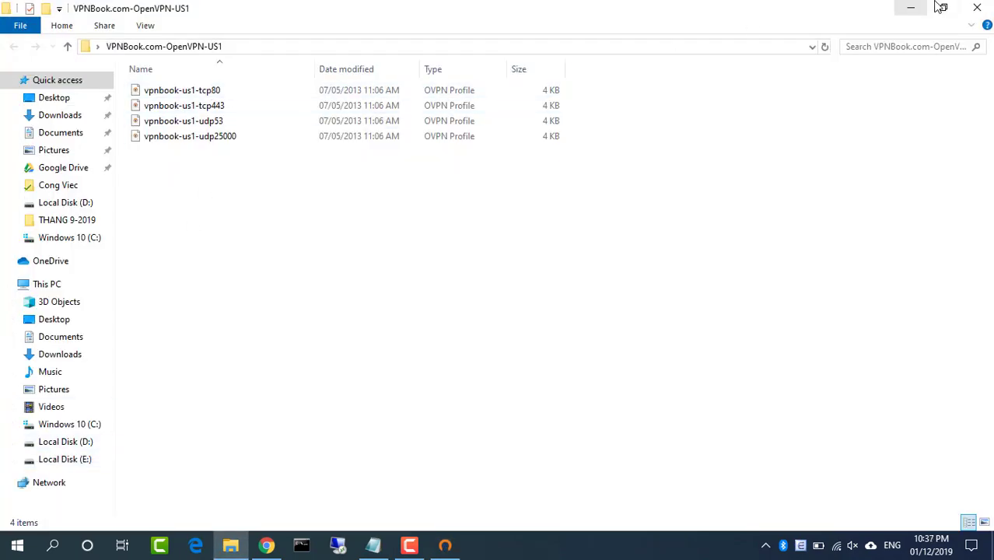
click(912, 10)
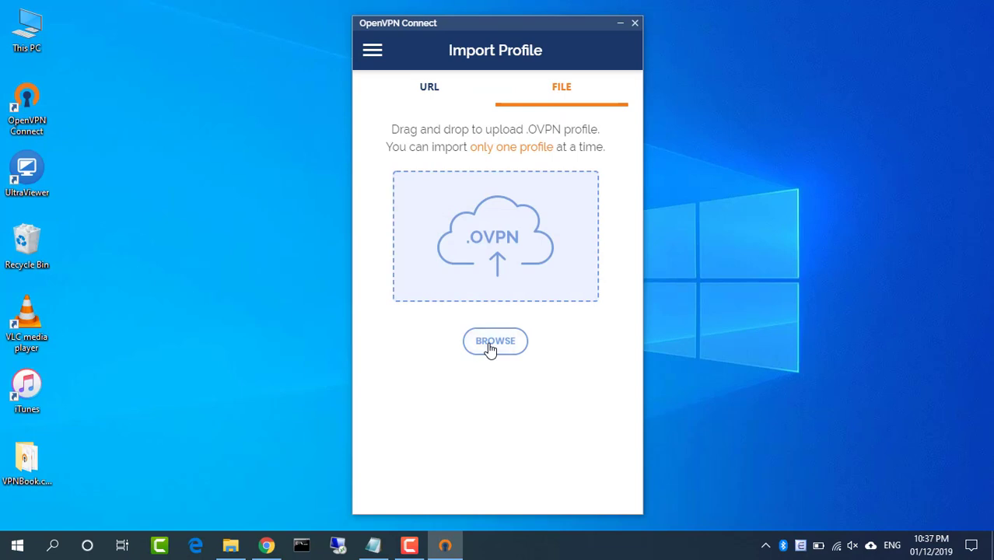
click(495, 341)
scroll(466, 127, up, 3)
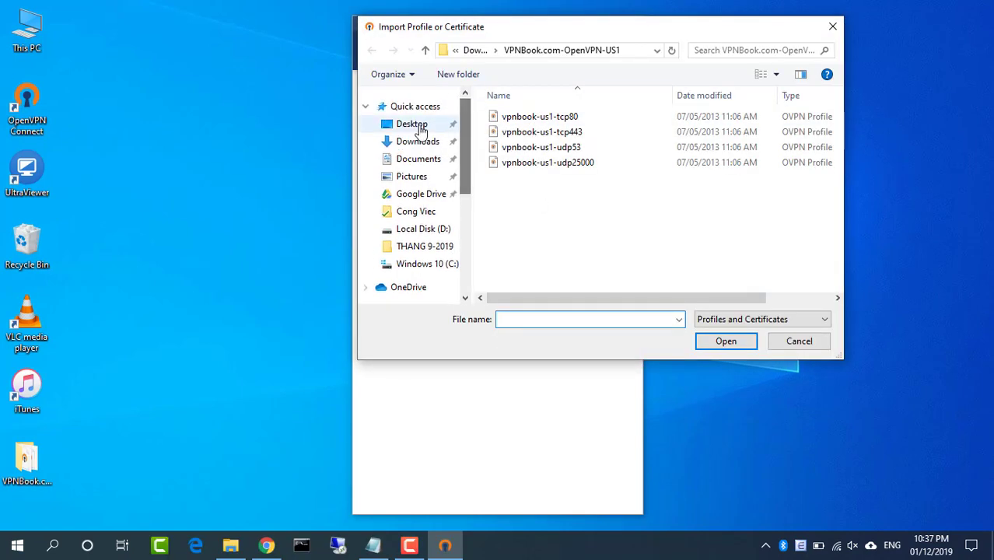
click(411, 126)
click(556, 121)
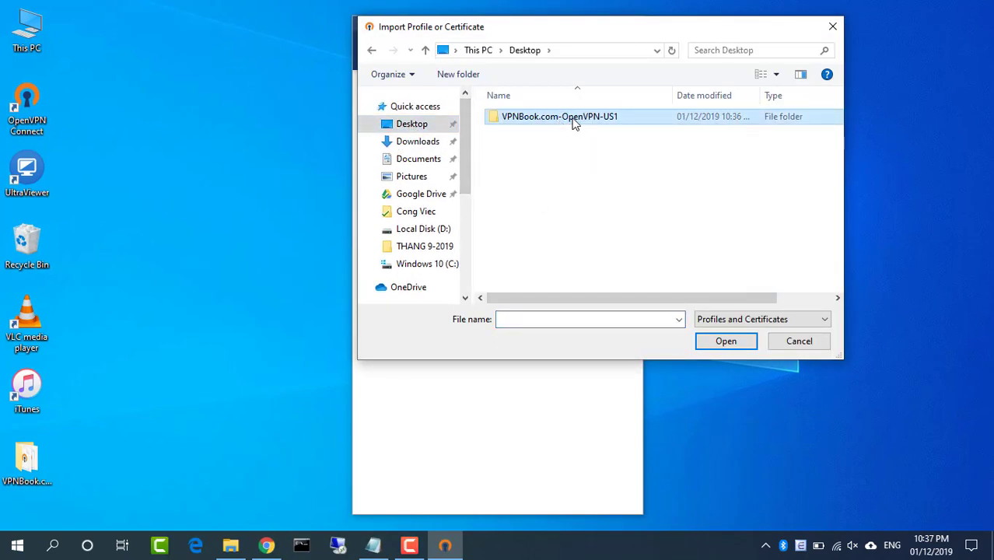
double_click(573, 124)
drag(552, 28, 699, 109)
click(691, 201)
click(864, 423)
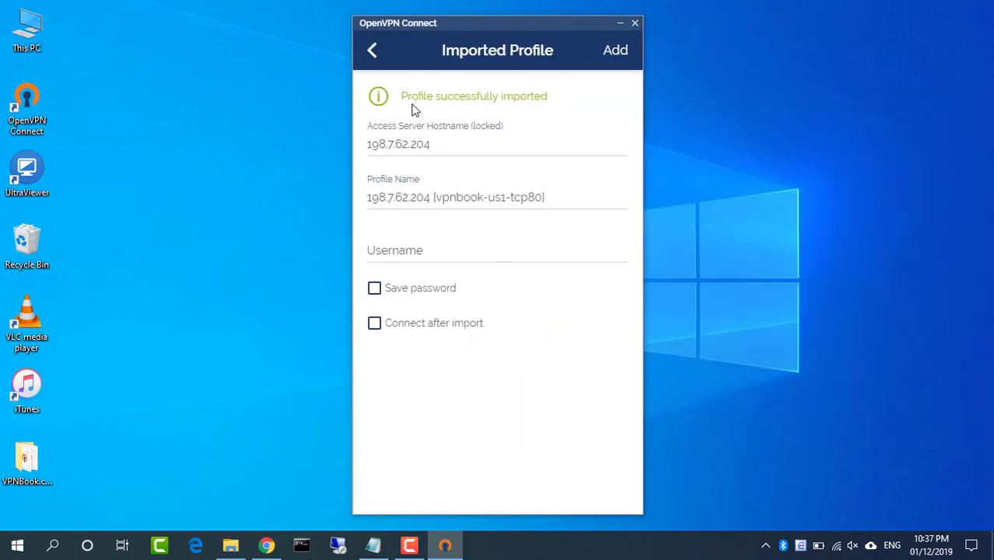
Check the VPN username and password in the Notepad notes against the OpenVPN credentials on VPNBook's Free VPN page.
click(411, 250)
click(374, 544)
double_click(454, 194)
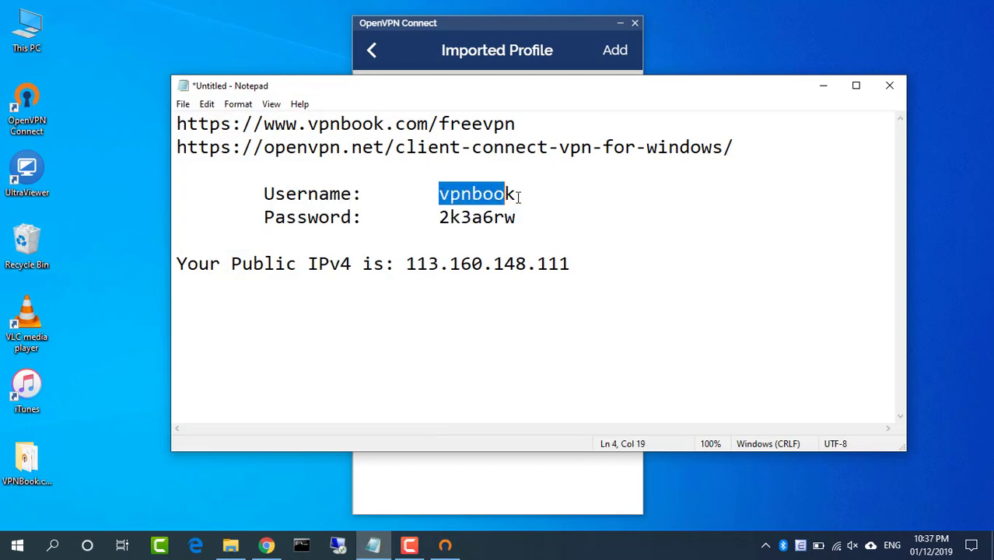
drag(440, 218, 546, 209)
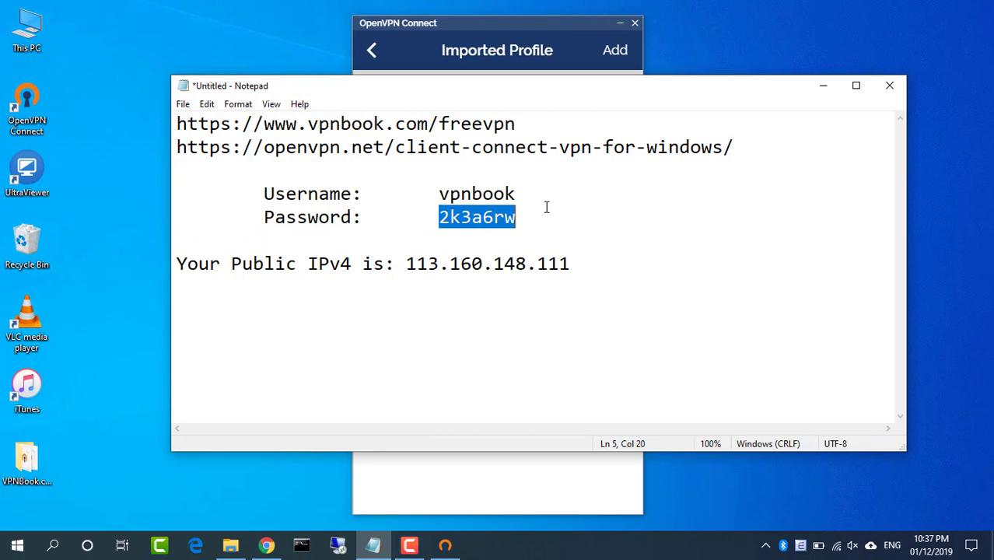
click(822, 85)
click(267, 545)
scroll(576, 381, down, 4)
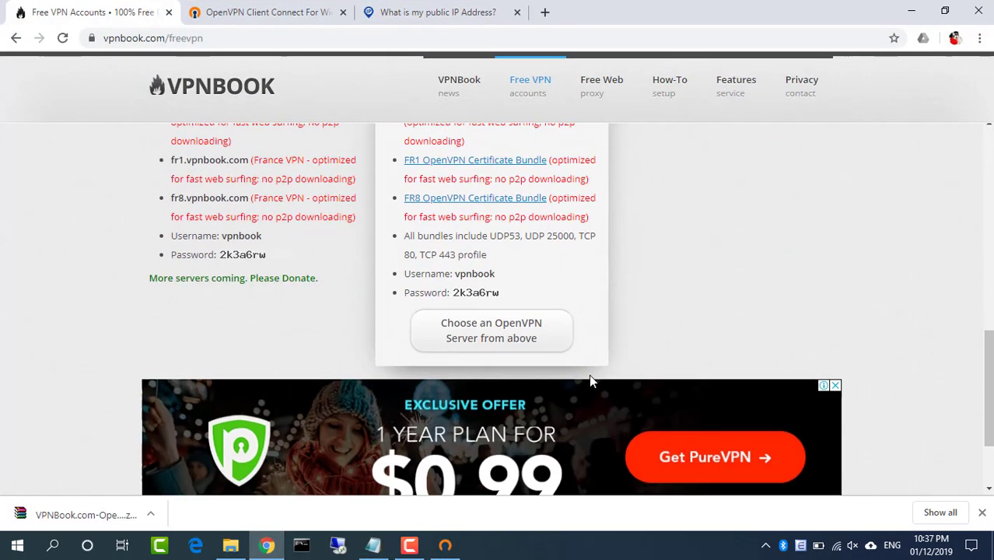
drag(414, 273, 495, 274)
drag(404, 291, 499, 292)
click(912, 11)
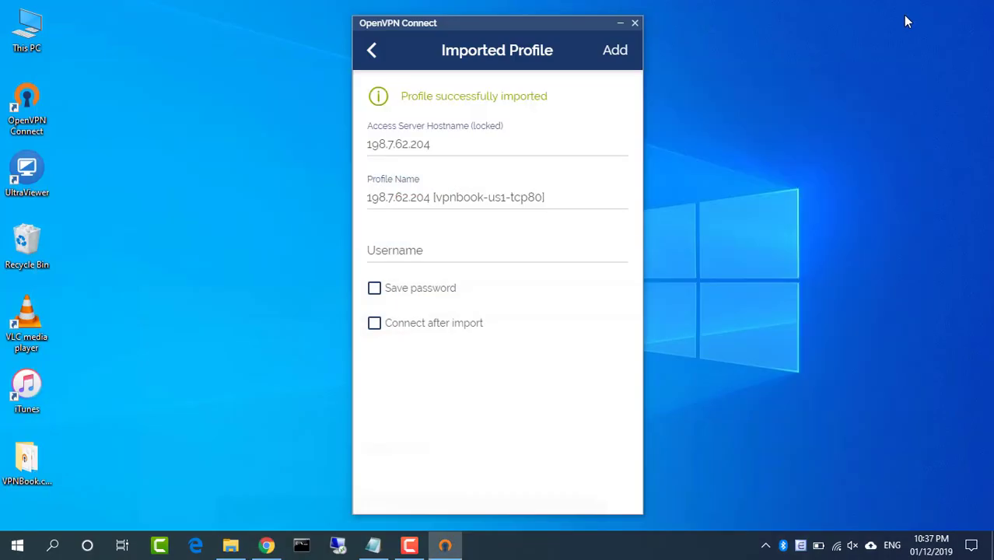
Copy the username vpnbook from the Notepad notes into the Username field of the imported tcp80 profile.
click(373, 545)
drag(449, 197, 518, 197)
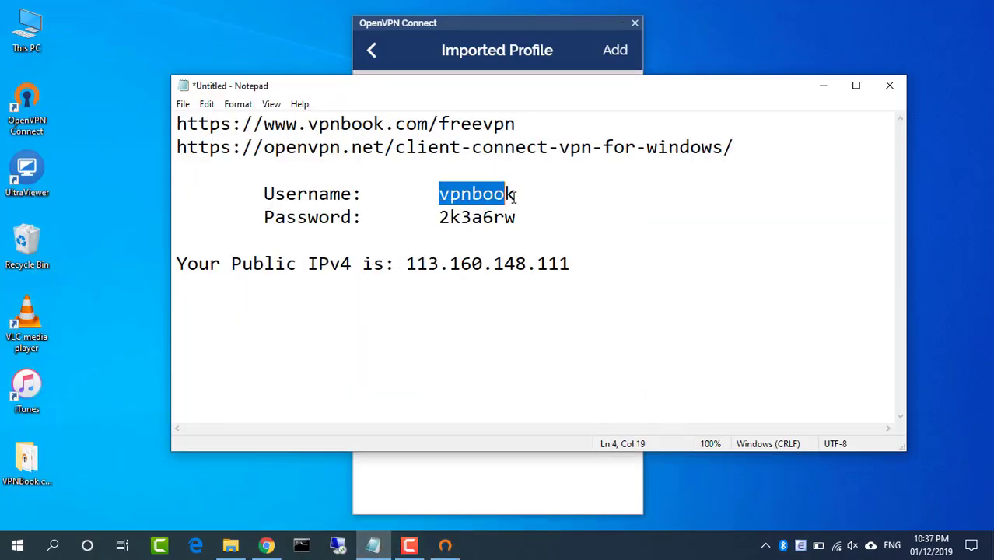
right_click(514, 194)
click(537, 241)
click(823, 85)
click(472, 245)
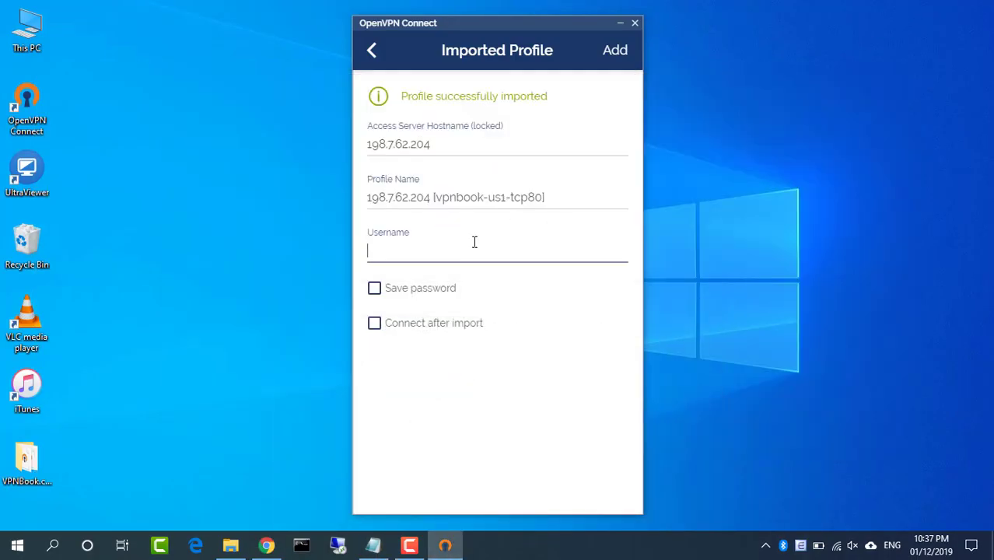
key(ctrl+v)
Enable Save password for the tcp80 profile, paste the VPN password from the Notepad notes, reveal it and add the profile.
click(426, 289)
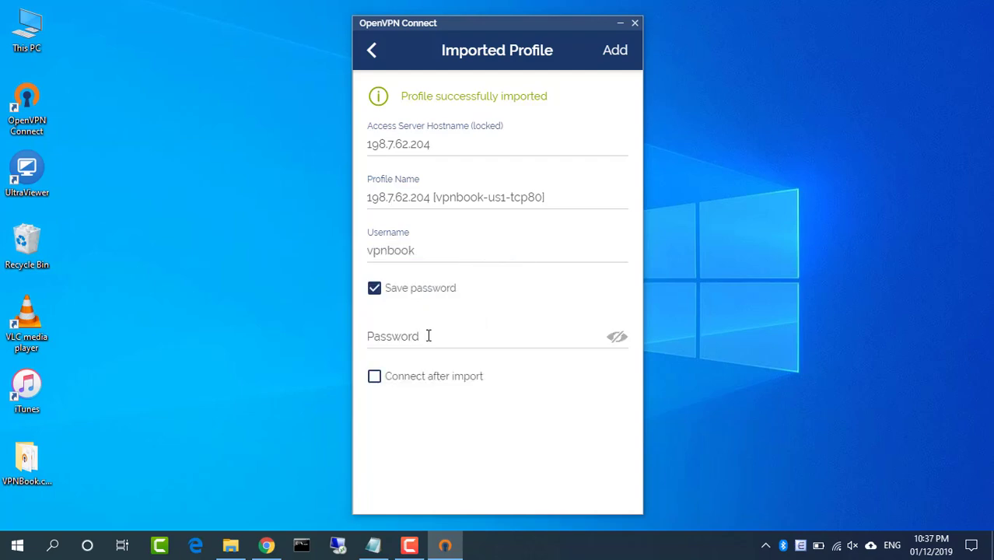
click(373, 545)
drag(440, 217, 518, 218)
click(823, 86)
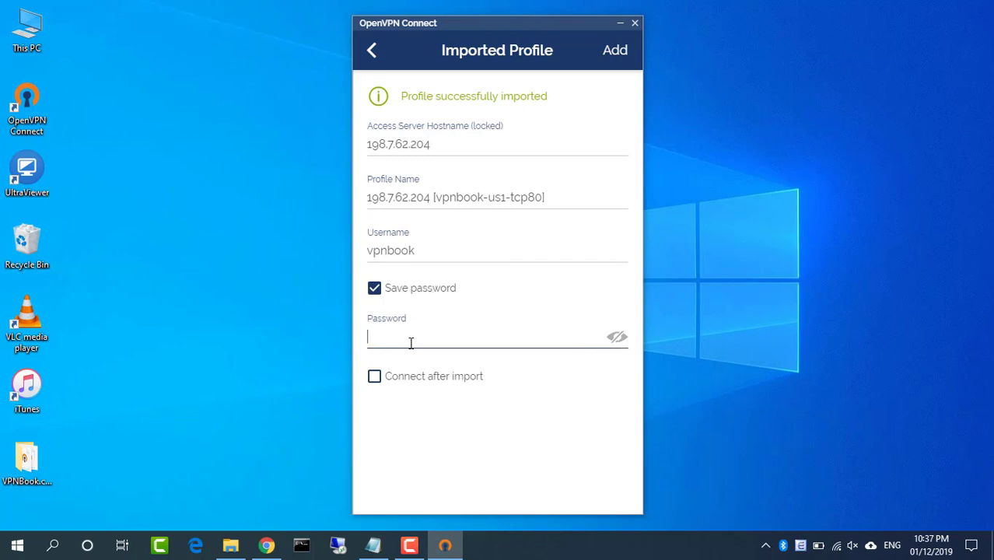
click(616, 339)
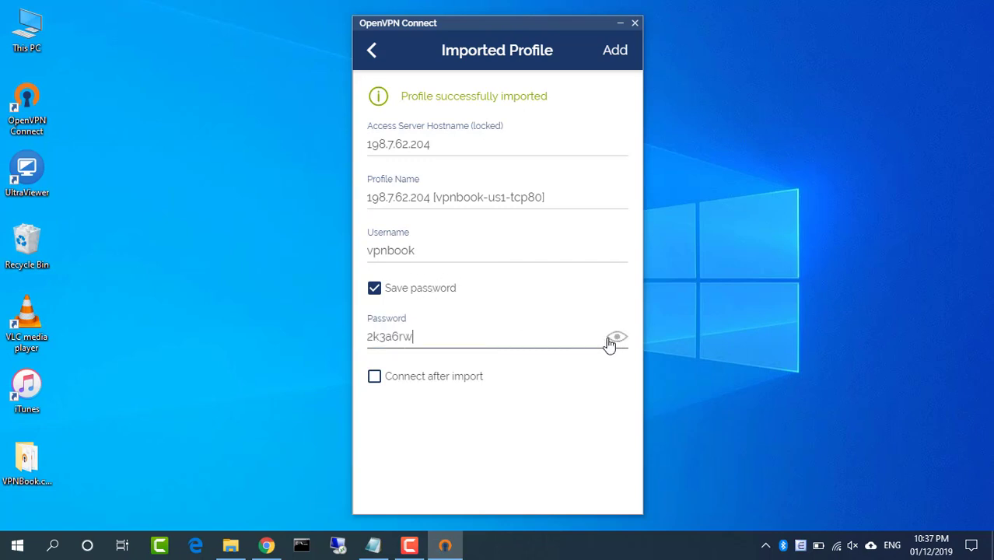
click(624, 51)
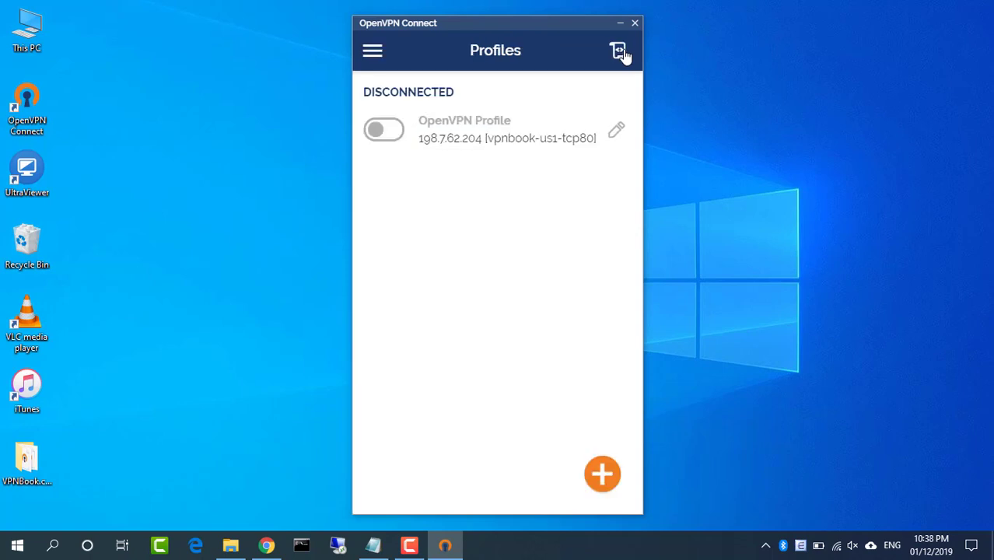
Start another profile import from file and import vpnbook-us1-tcp443.
click(614, 472)
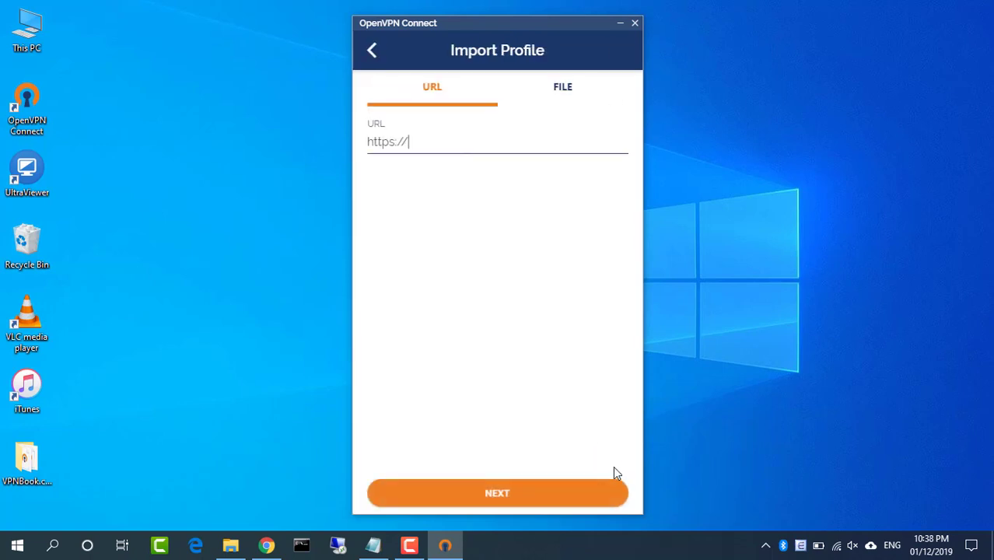
click(559, 102)
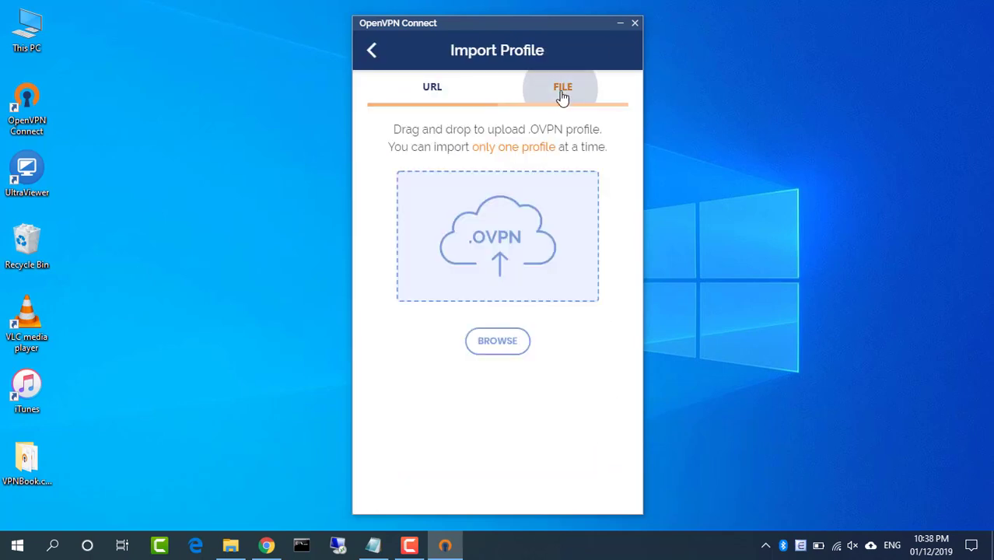
click(506, 345)
scroll(530, 321, up, 3)
click(653, 213)
click(864, 420)
Enter the VPN username for the tcp443 profile, enable Save password, paste the VPN password and add the profile.
click(428, 254)
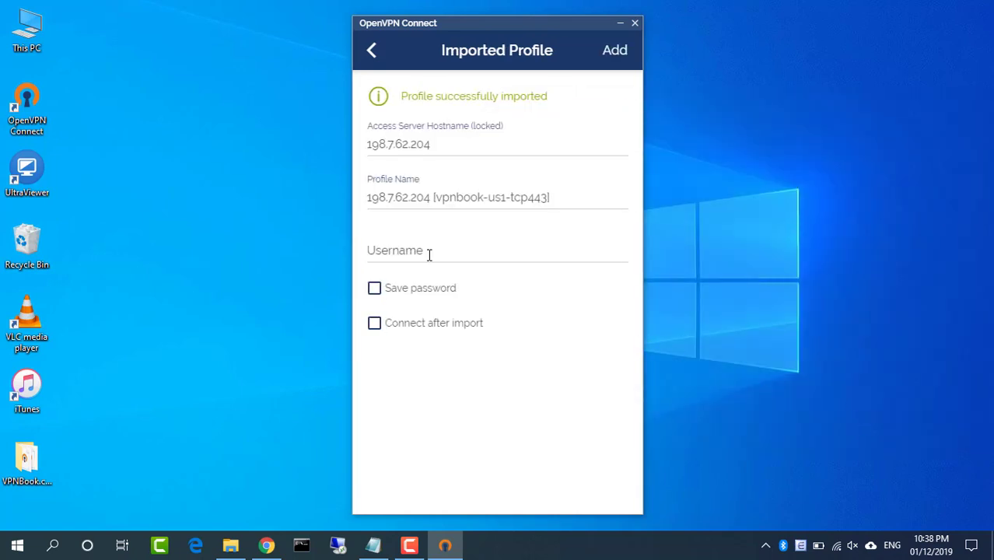
click(412, 288)
click(592, 337)
key(ctrl+v)
click(617, 336)
click(615, 50)
Start another profile import from file and import vpnbook-us1-udp53.
click(603, 473)
click(575, 105)
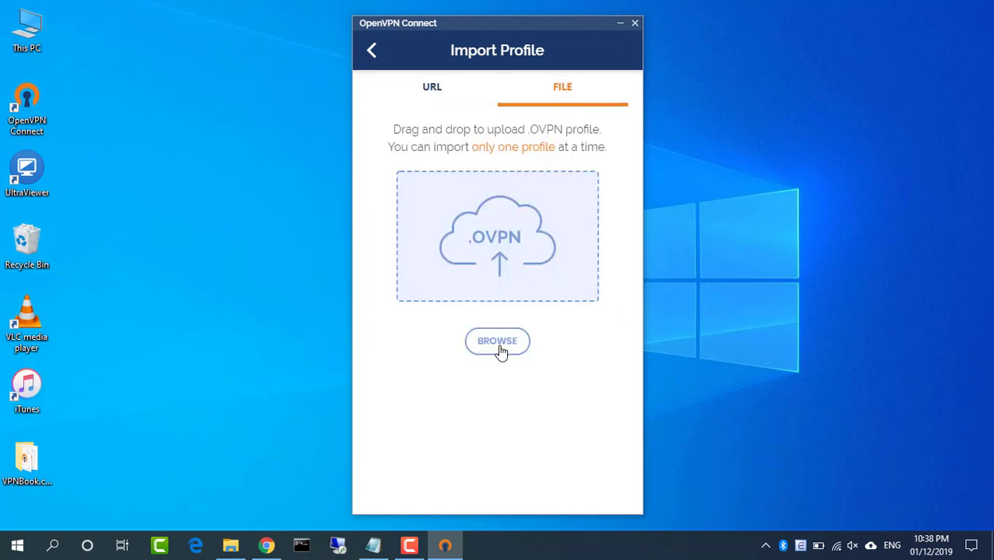
click(501, 351)
click(653, 229)
click(865, 420)
Set the udp53 profile's username to vpnbook, enable Save password, paste the VPN password and add the profile.
click(454, 255)
text(vpnbook)
click(432, 289)
click(576, 334)
key(ctrl+v)
click(620, 342)
click(615, 50)
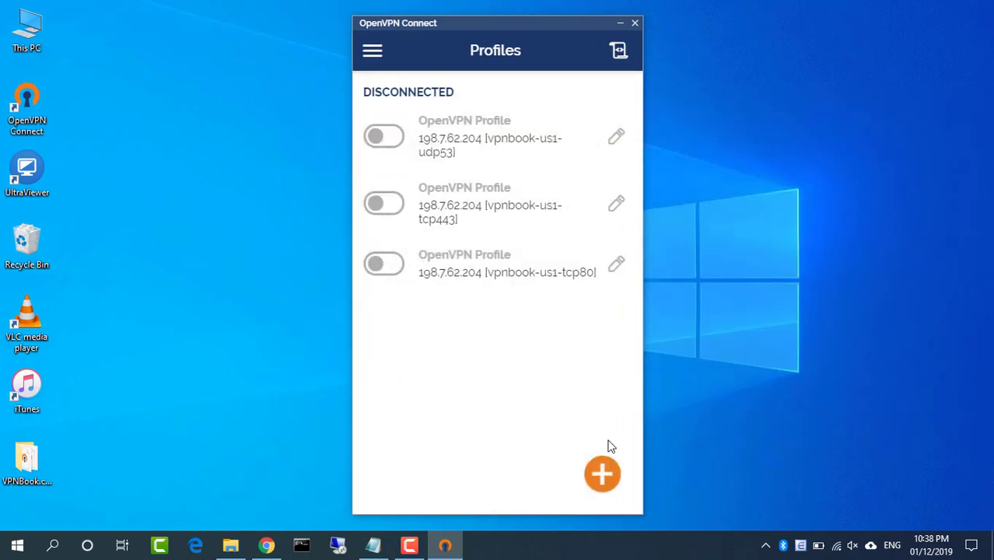
Start another profile import from file and import vpnbook-us1-udp25000.
click(604, 471)
click(563, 87)
click(498, 342)
double_click(711, 242)
Set the udp25000 profile's username to vpnbook, enable Save password, paste the VPN password and add the profile.
text(vpnbook)
click(444, 288)
click(544, 339)
key(ctrl+v)
click(617, 337)
click(614, 55)
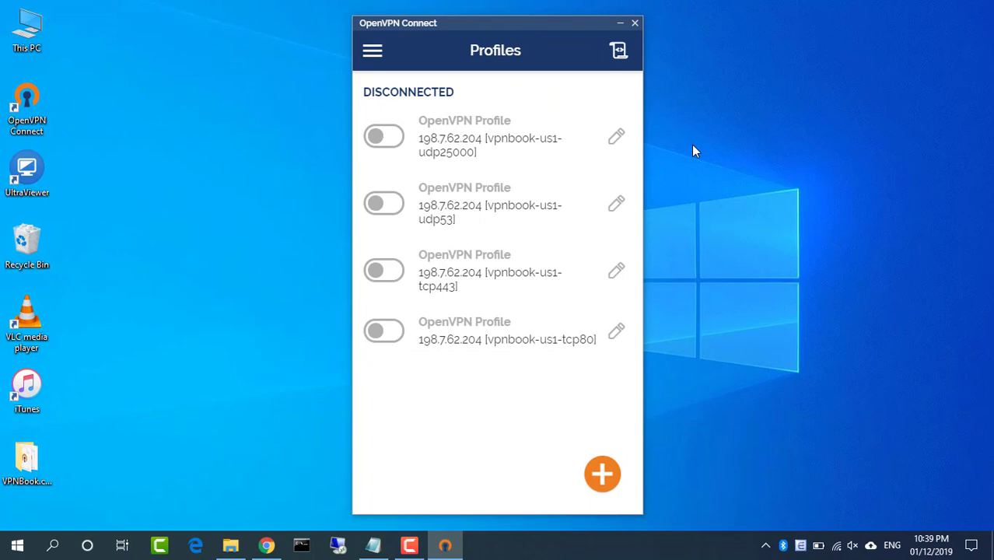
Connect to the VPN with the vpnbook-us1-udp25000 profile, view the connection log and return to the profiles list.
click(399, 143)
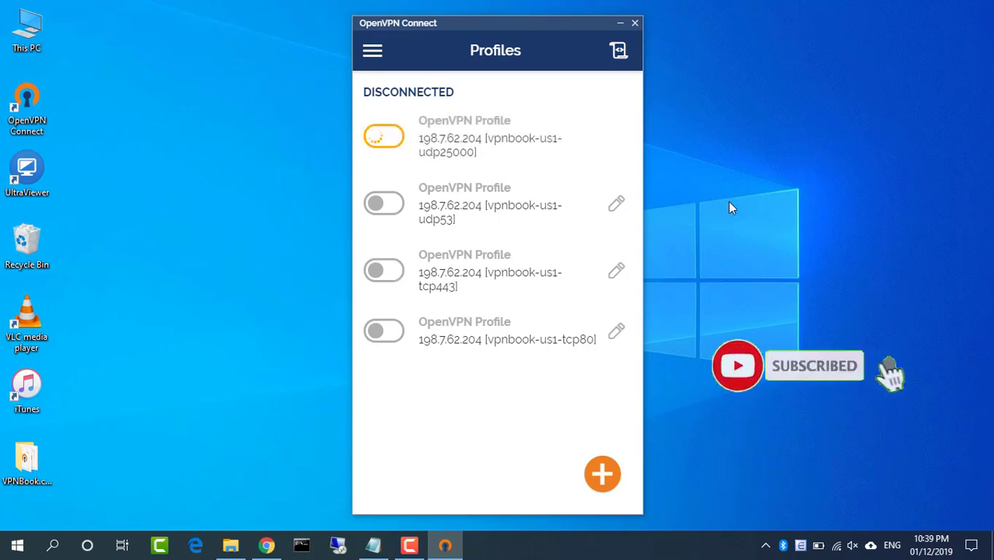
click(622, 56)
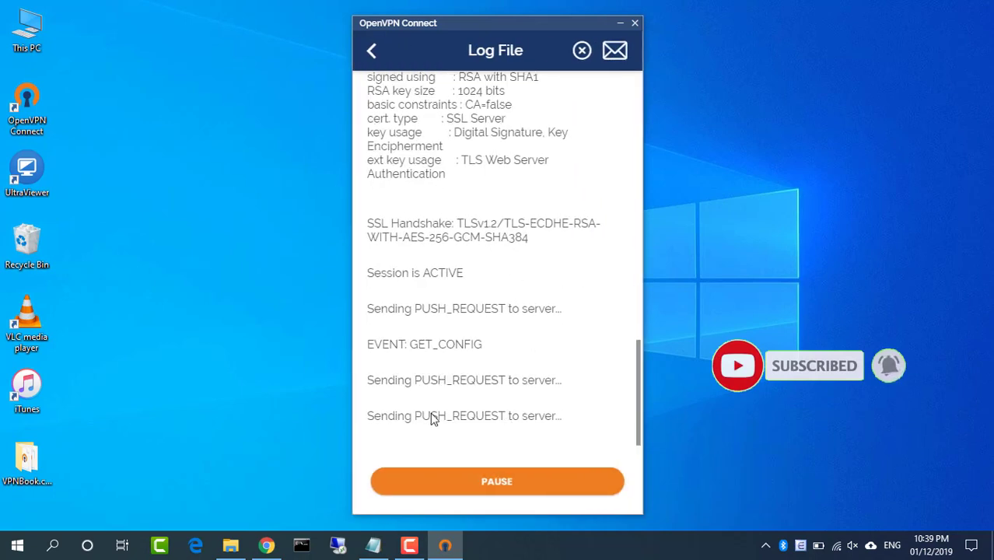
click(372, 53)
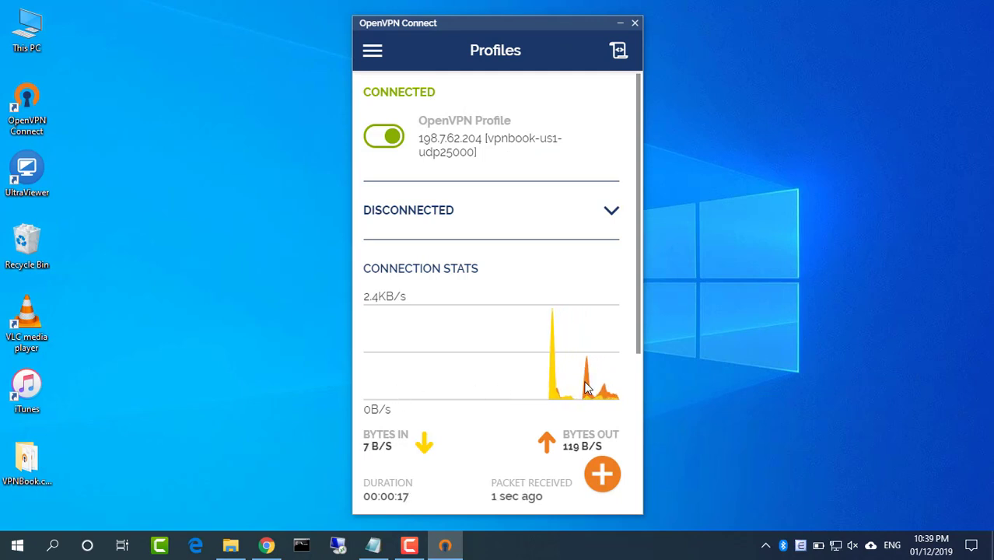
Switch to Chrome, reload the showmyipaddress.eu page, select the refreshed public IP address and minimize the browser.
click(267, 547)
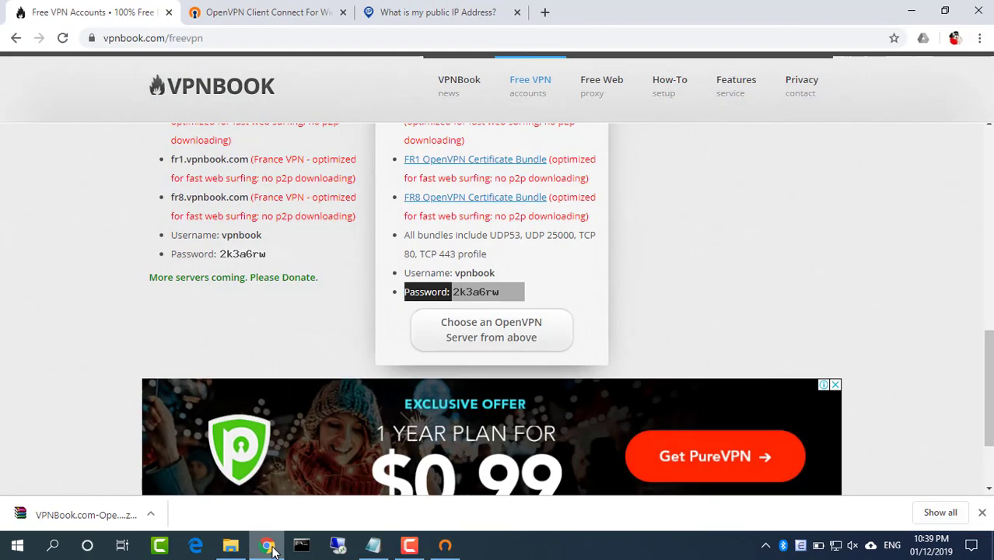
click(412, 22)
drag(376, 134, 626, 128)
click(62, 39)
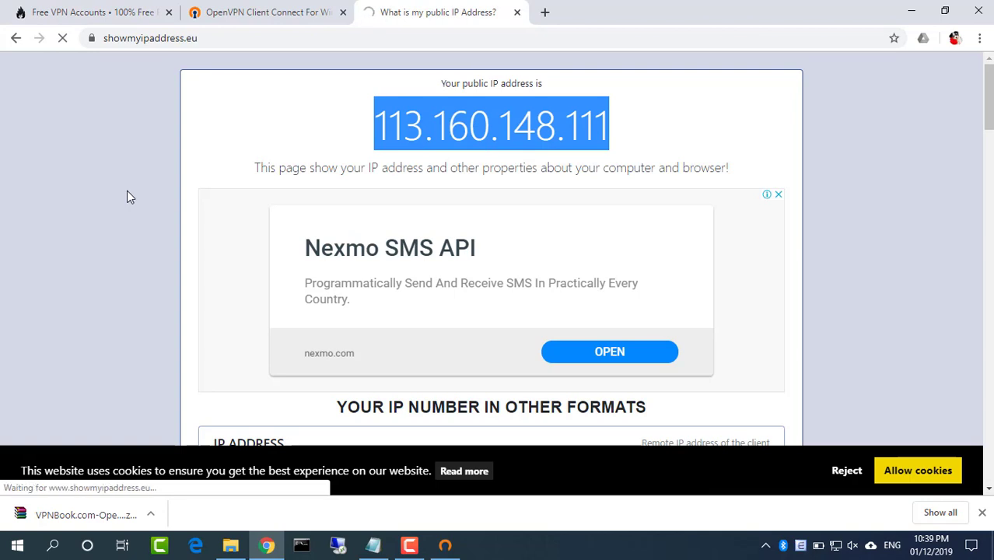
drag(388, 126, 612, 134)
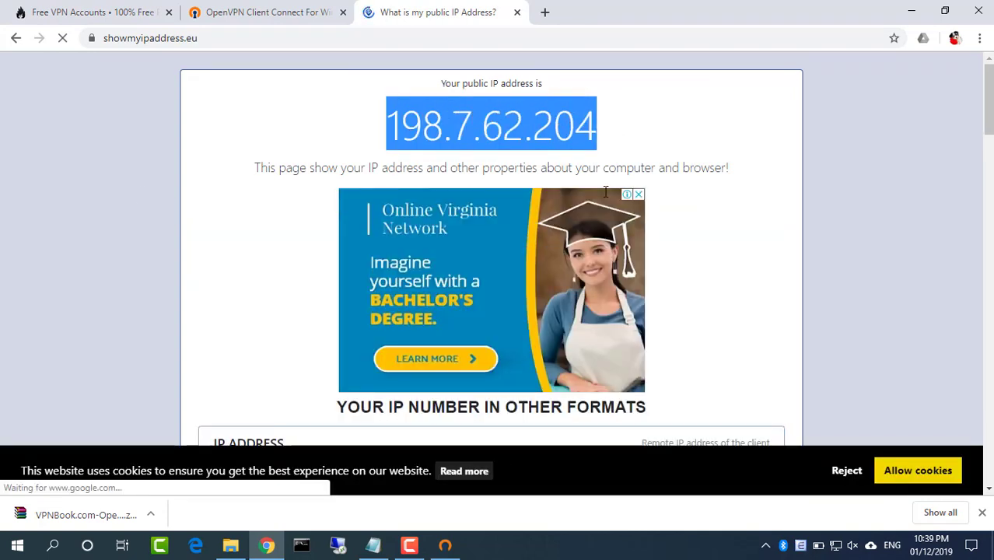
click(915, 17)
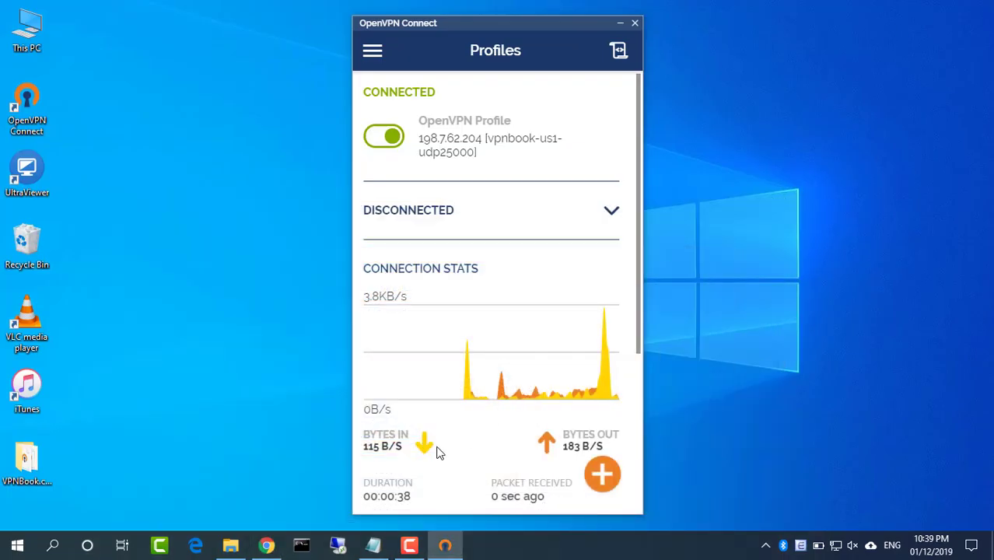
Add the line "New IP Address :" below the public IPv4 line in the Notepad notes.
click(374, 545)
click(581, 268)
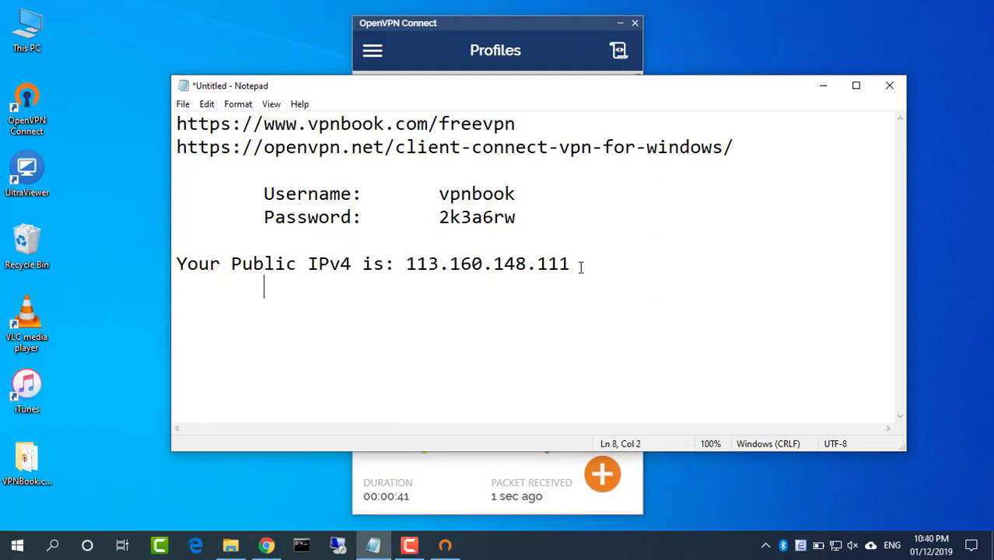
text(New IP Address :)
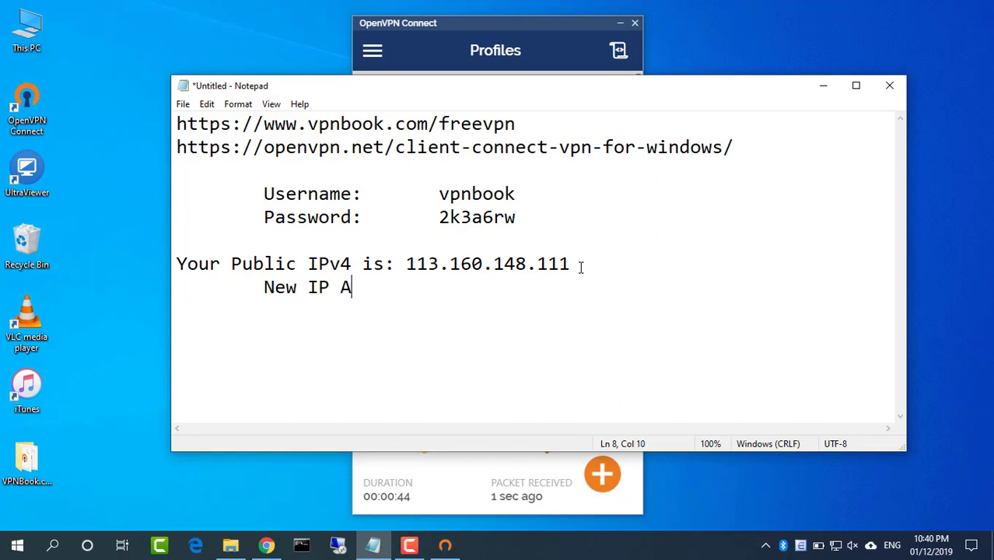